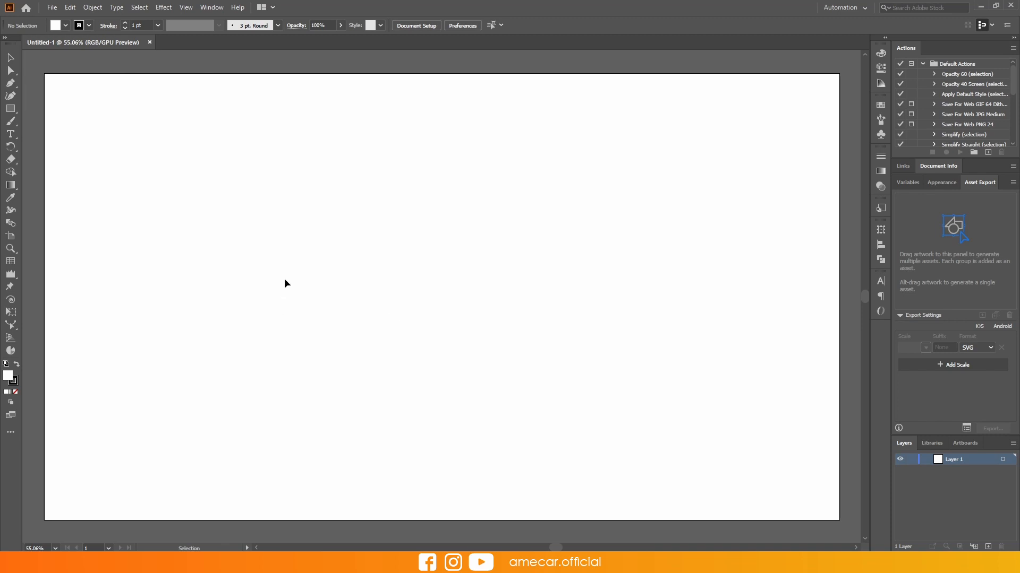
# Draw a hexagon about 440 px wide and 381 px high on the artboard with the Polygon tool.
pyautogui.click(10, 111)
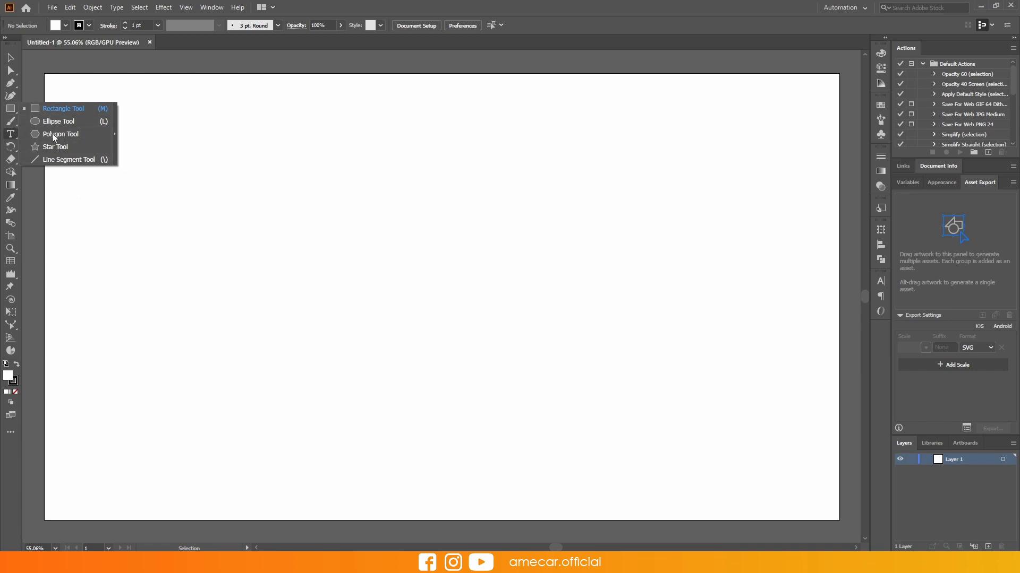
pyautogui.click(11, 110)
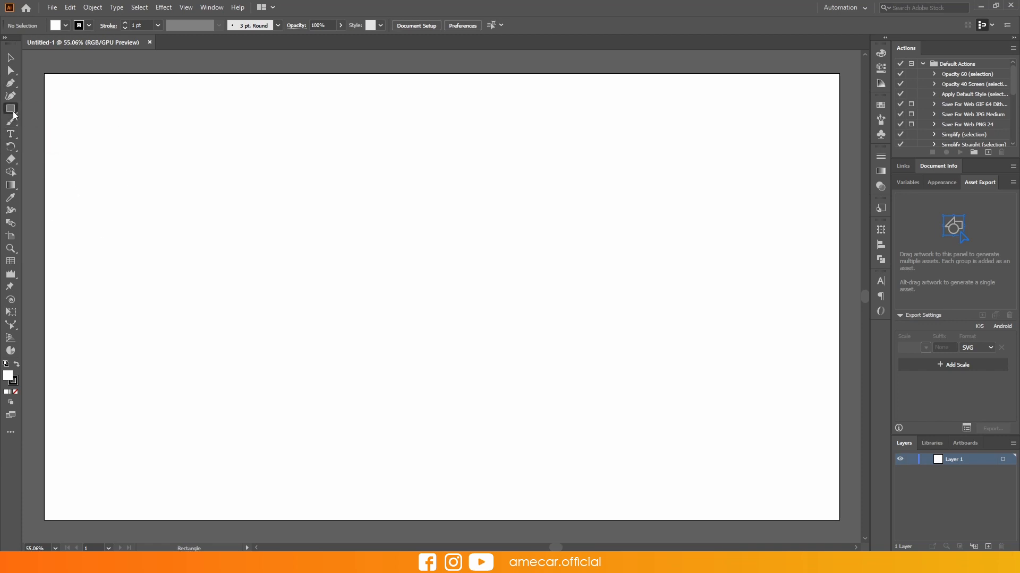
pyautogui.click(11, 110)
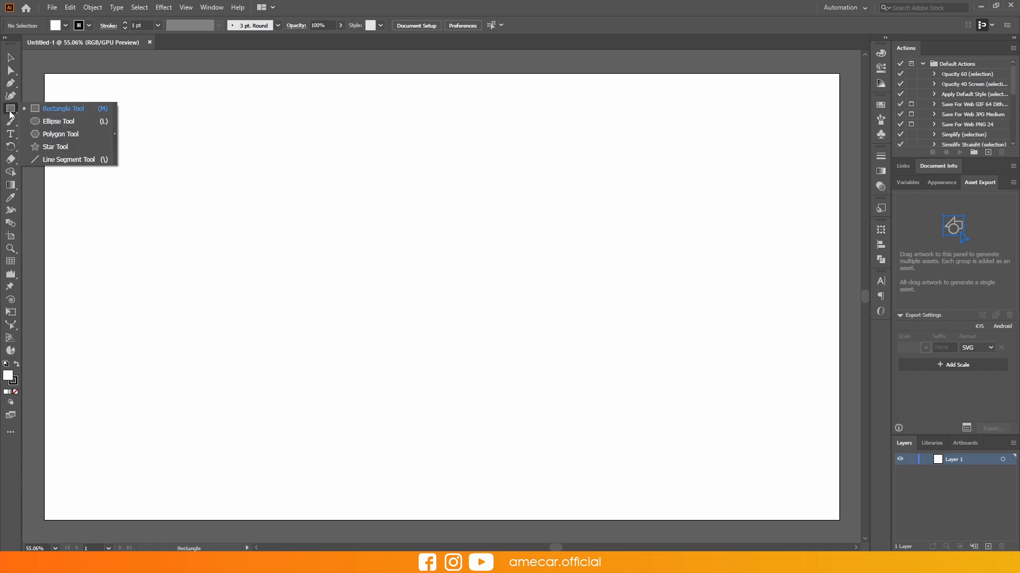
pyautogui.click(75, 135)
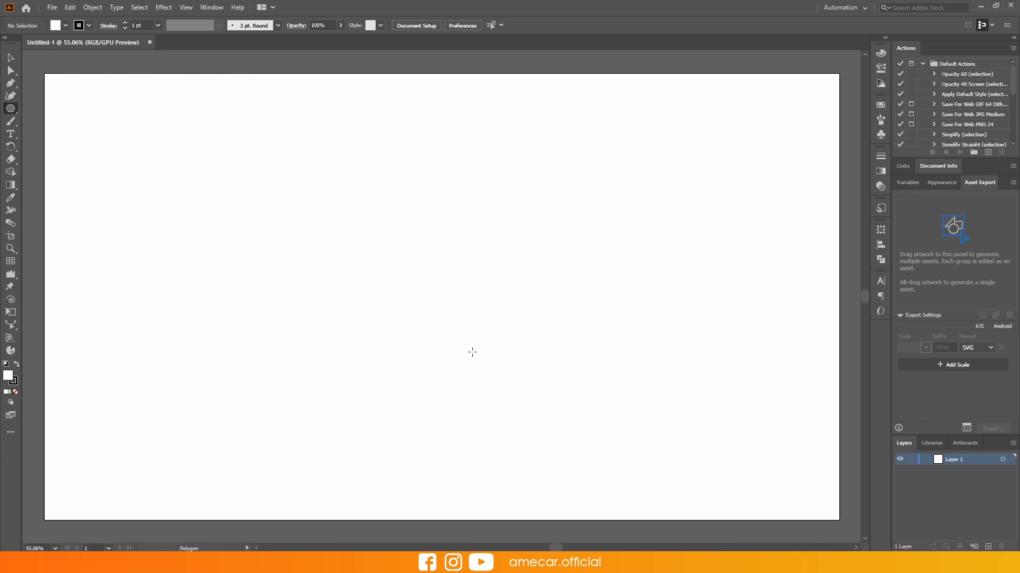
pyautogui.moveTo(469, 318)
pyautogui.mouseDown()
pyautogui.moveTo(305, 259)
pyautogui.moveTo(392, 301)
pyautogui.mouseUp()
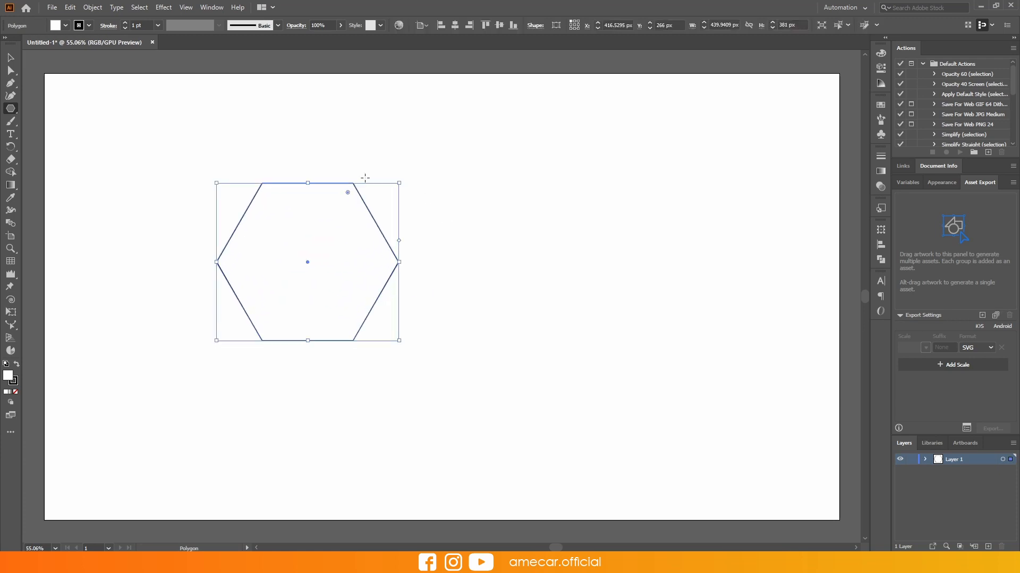
# Rotate the hexagon so a corner points straight up, and move it to just above the artboard's centre.
pyautogui.press('v')
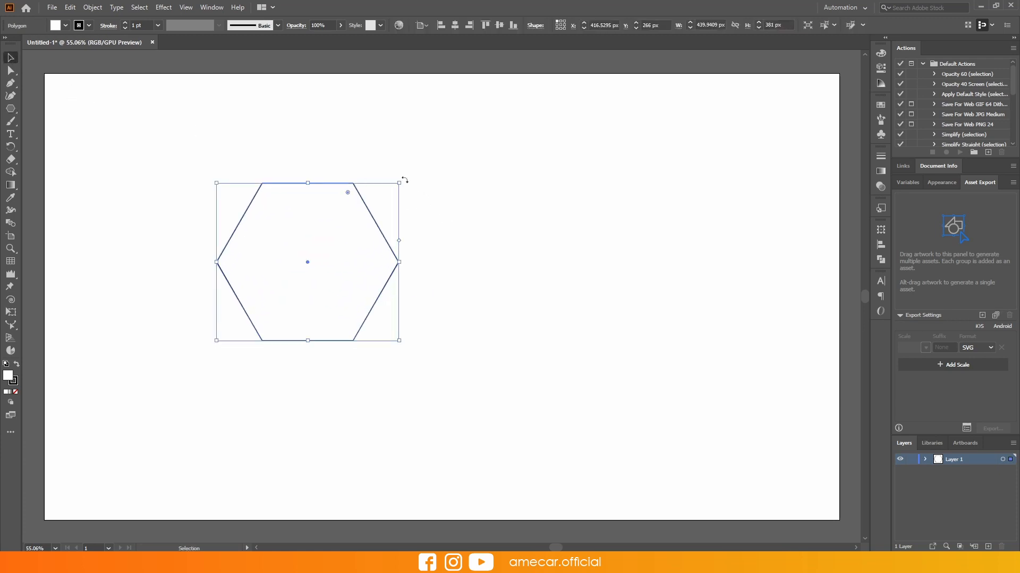
pyautogui.press('shift')
pyautogui.moveTo(404, 180); pyautogui.dragTo(362, 343)
pyautogui.moveTo(336, 270); pyautogui.dragTo(435, 288)
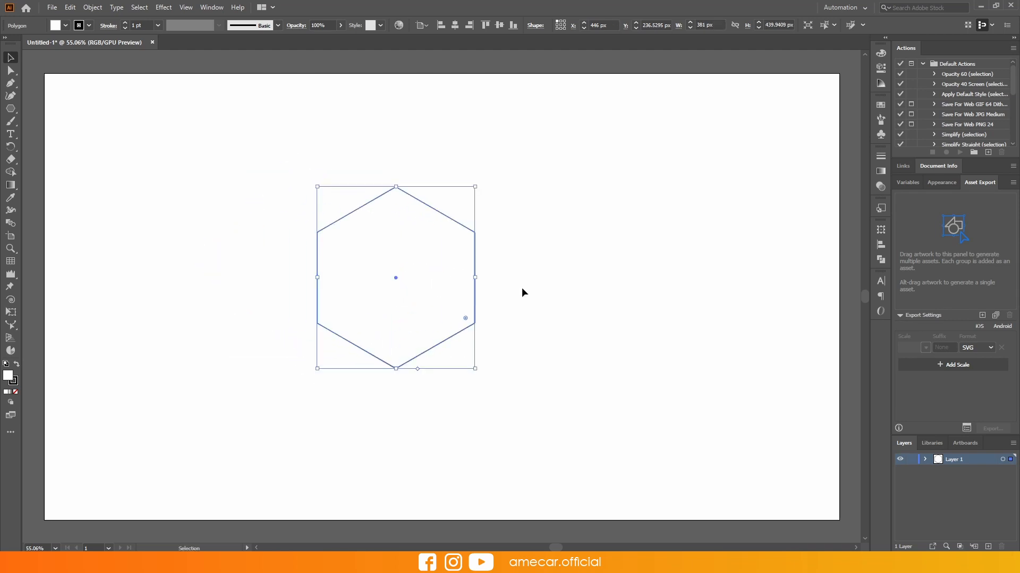
# Move the hexagon's three upper anchor points up slightly and round their corners by about 190.5 px into a full arch.
pyautogui.scroll(1, 461, 260)
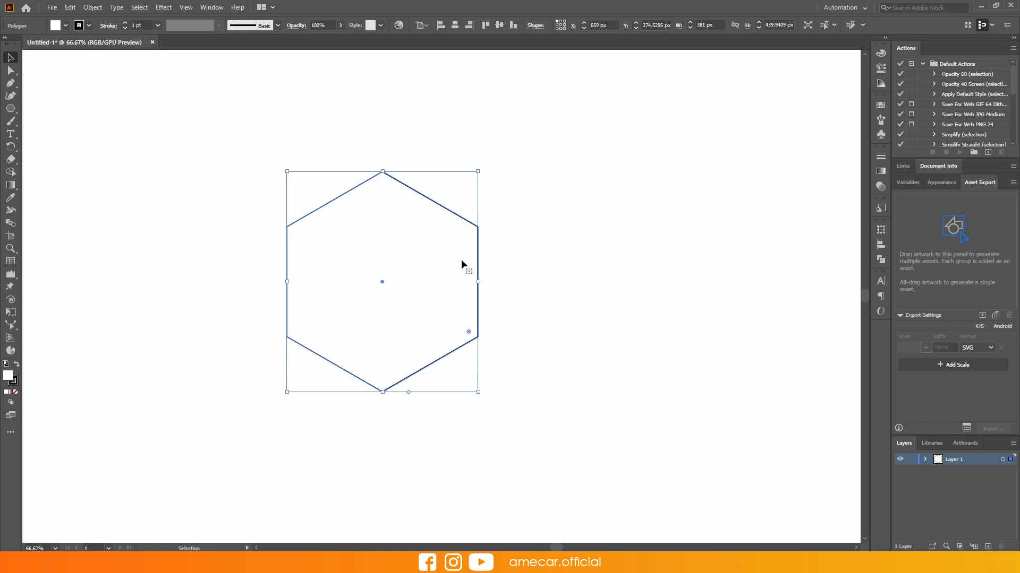
pyautogui.click(11, 71)
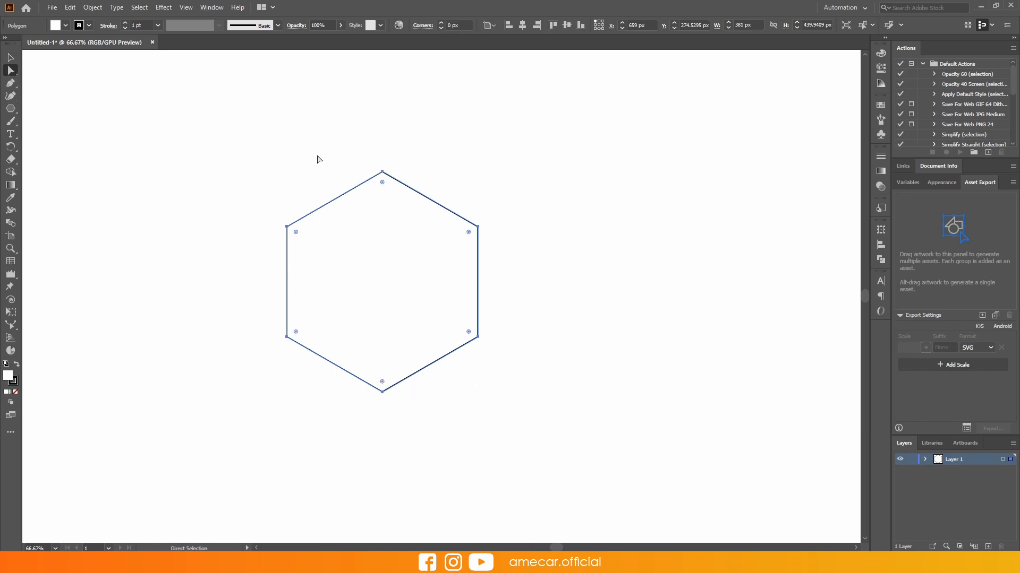
pyautogui.moveTo(233, 129); pyautogui.dragTo(593, 259)
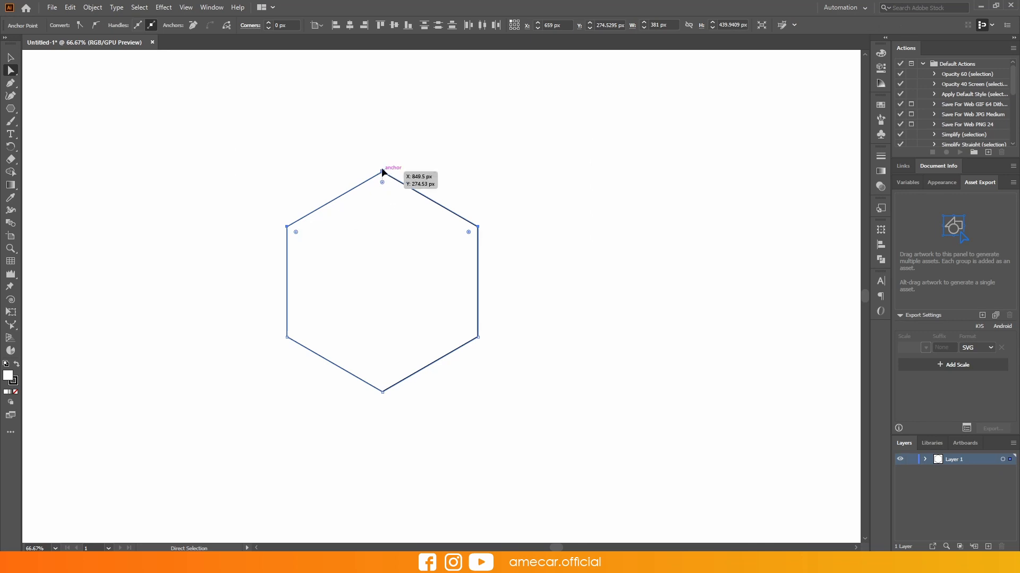
pyautogui.moveTo(382, 172); pyautogui.dragTo(384, 149)
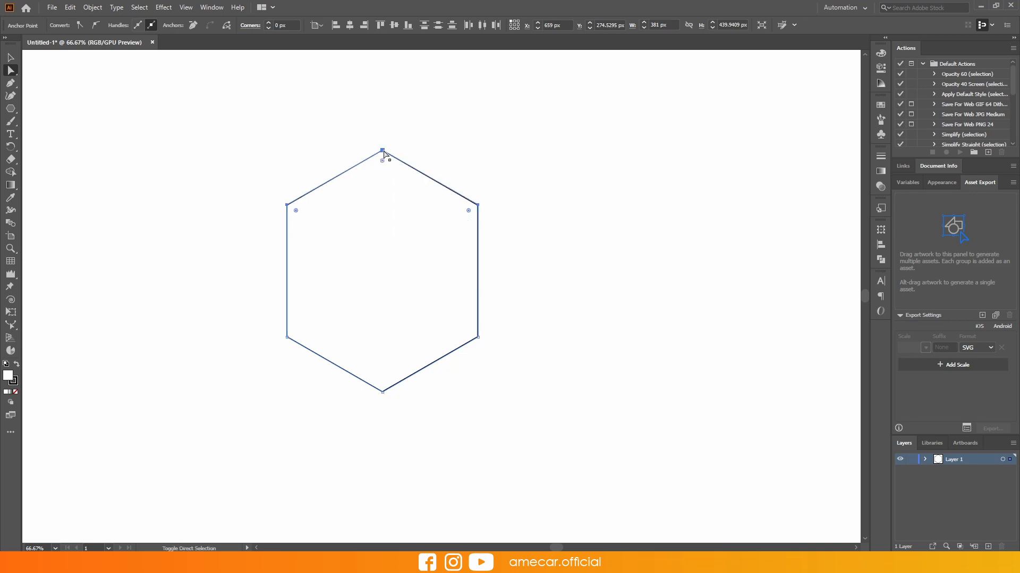
pyautogui.moveTo(296, 210); pyautogui.dragTo(486, 385)
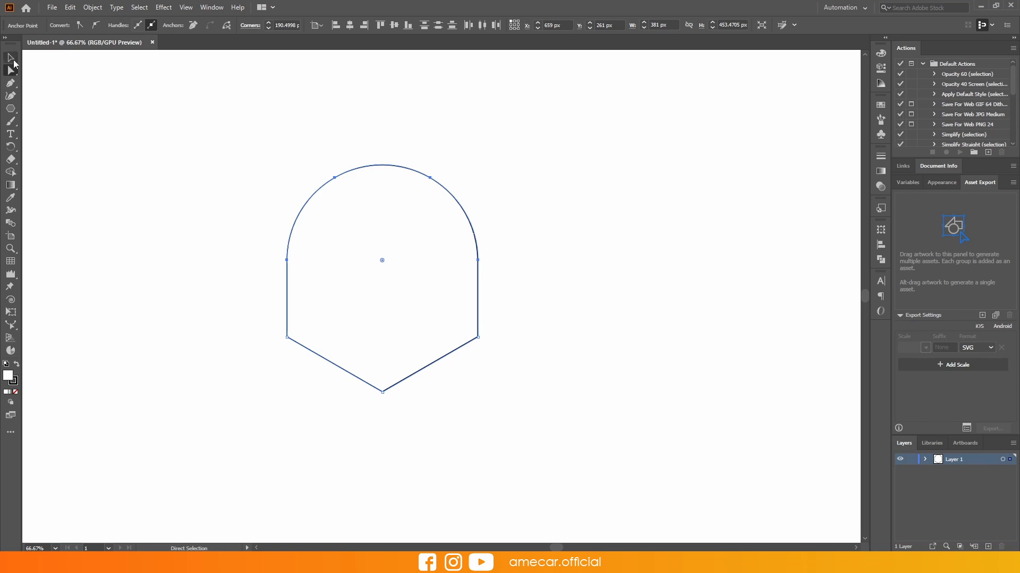
# Set the arched shape's stroke weight to 29 pt.
pyautogui.click(13, 61)
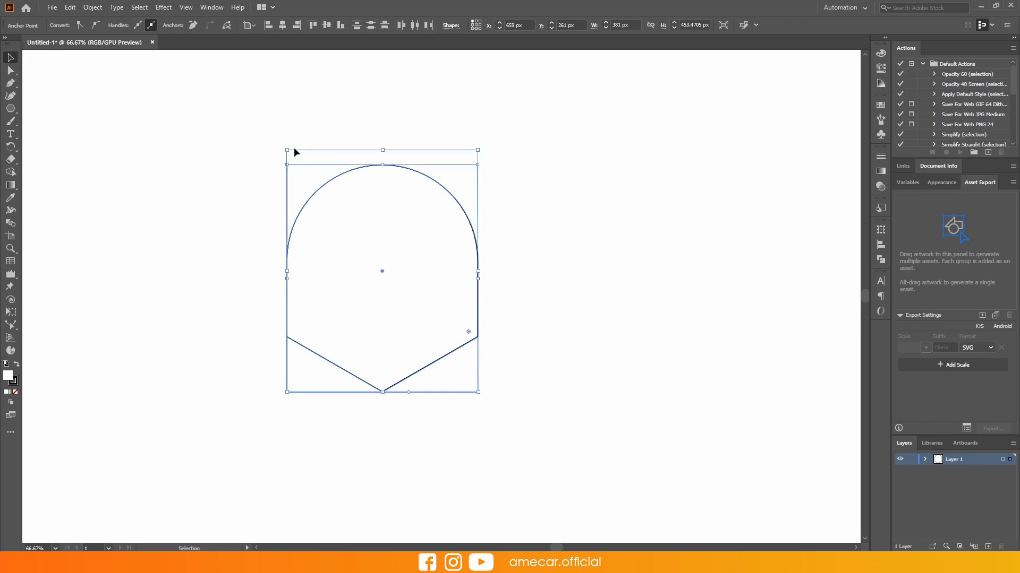
pyautogui.moveTo(281, 142); pyautogui.dragTo(475, 307)
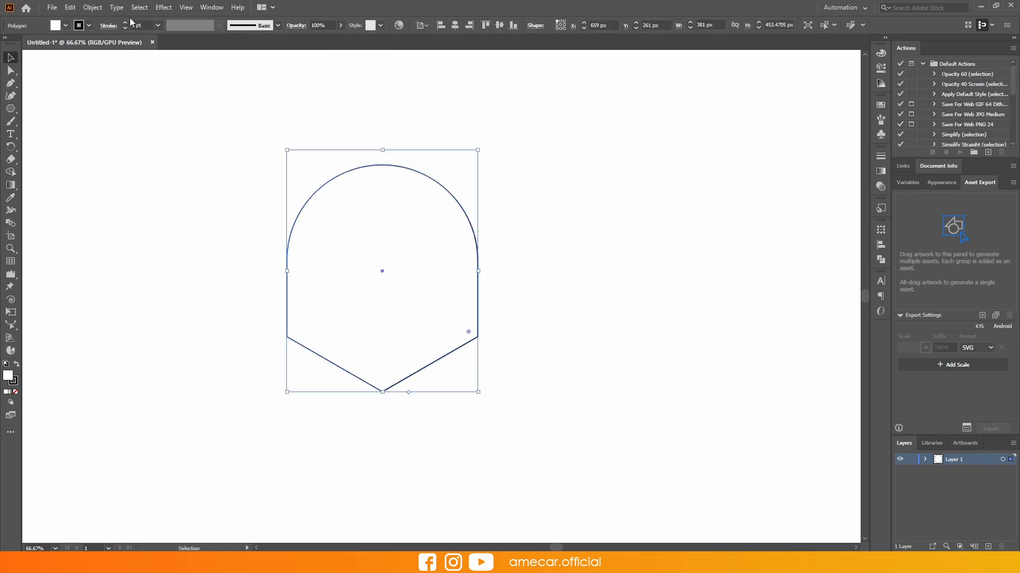
pyautogui.moveTo(126, 26); pyautogui.dragTo(126, 26)
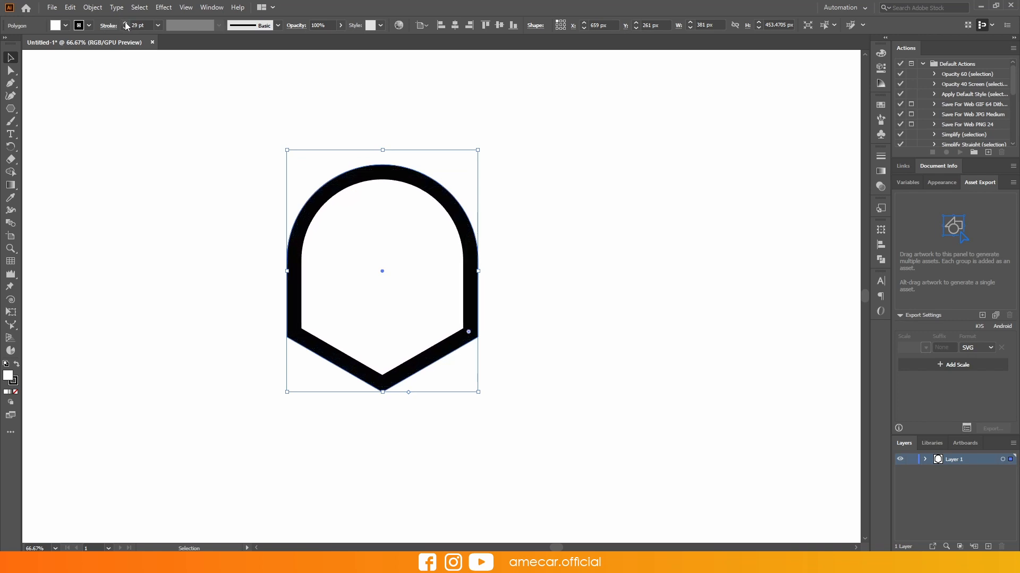
pyautogui.click(653, 479)
# Create a copy of the arched shape reflected across the horizontal axis.
pyautogui.hotkey('ctrl', '1')
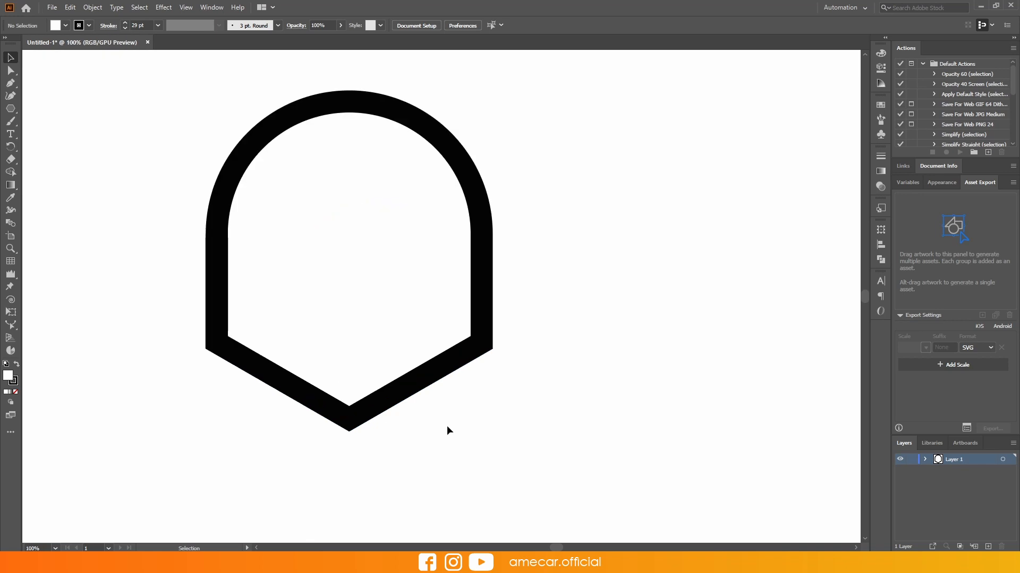
pyautogui.moveTo(195, 117); pyautogui.dragTo(605, 456)
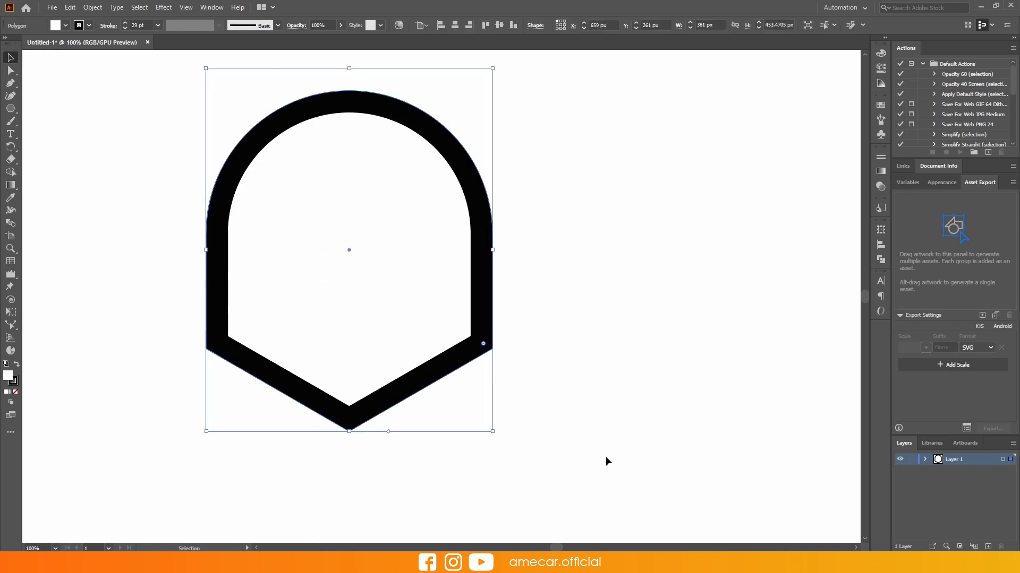
pyautogui.press('o')
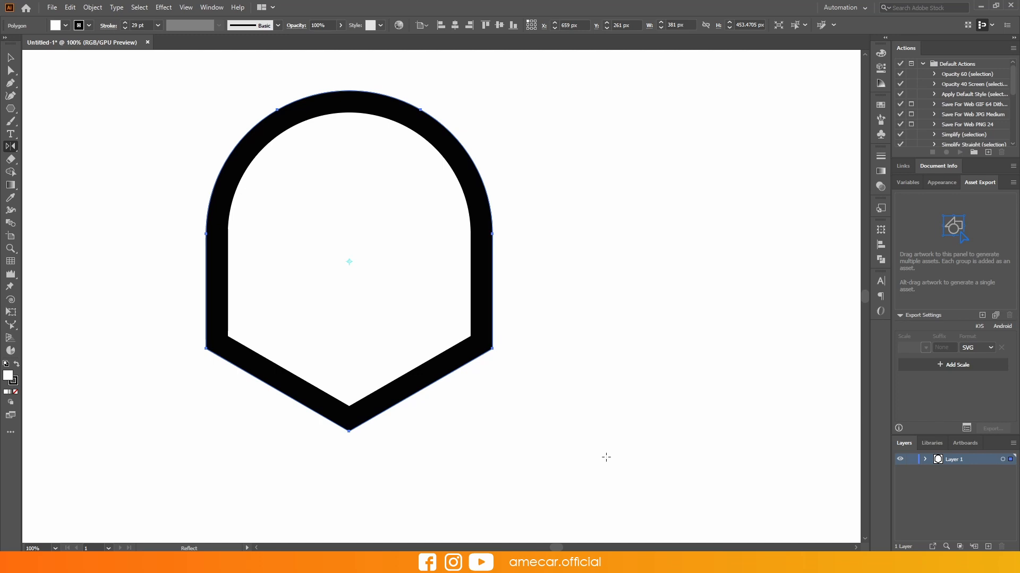
pyautogui.press('Return')
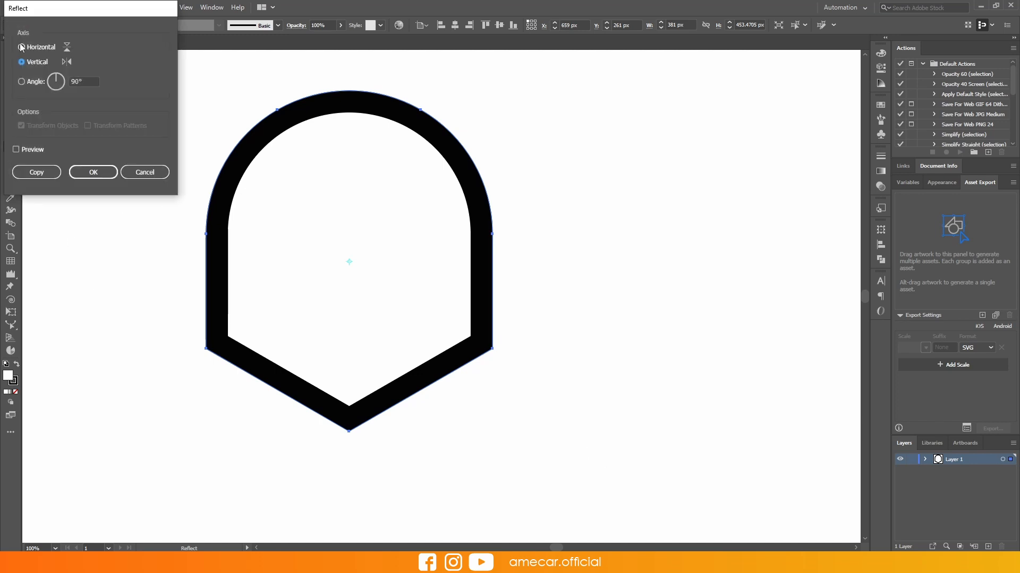
pyautogui.moveTo(37, 13); pyautogui.dragTo(142, 129)
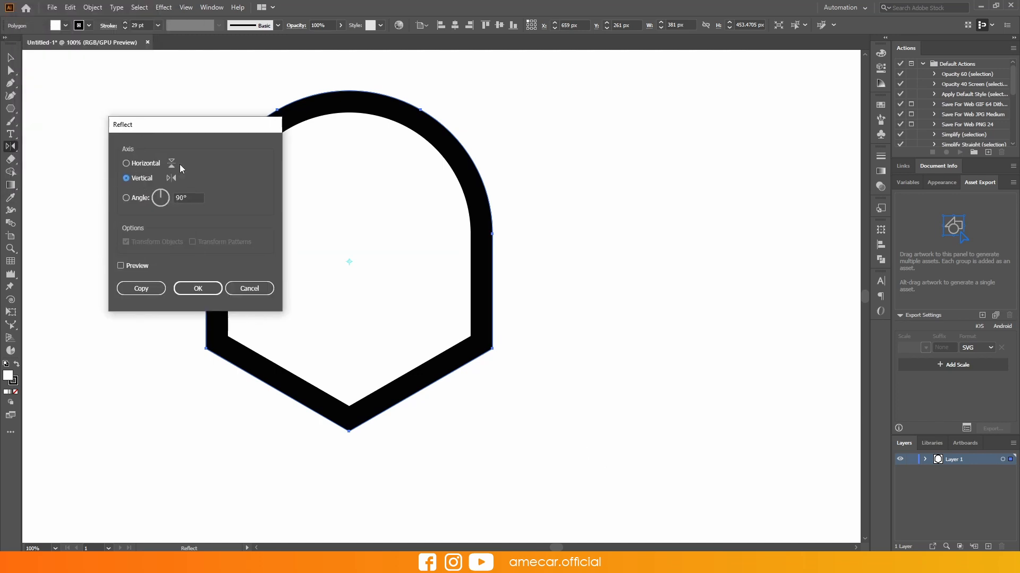
pyautogui.click(150, 164)
pyautogui.click(121, 268)
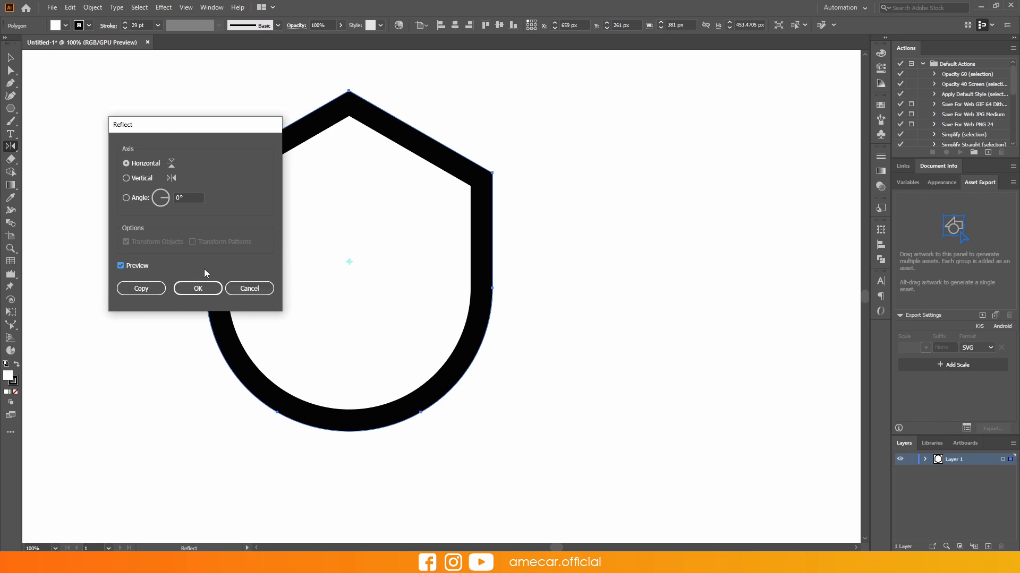
pyautogui.click(139, 289)
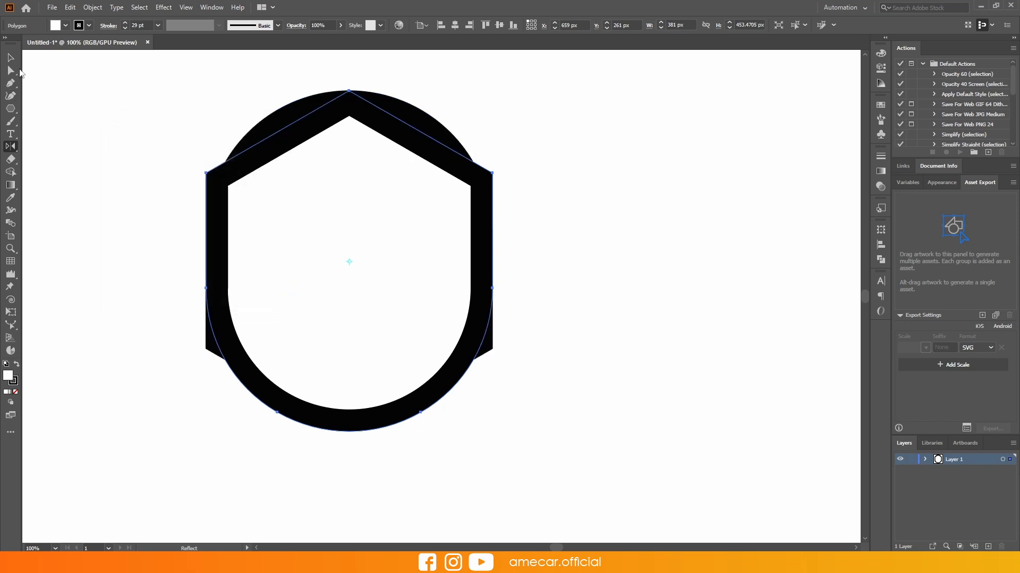
# Move the reflected copy down and to the right so it overlaps the original's pointed end, and remove both shapes' fill.
pyautogui.click(10, 57)
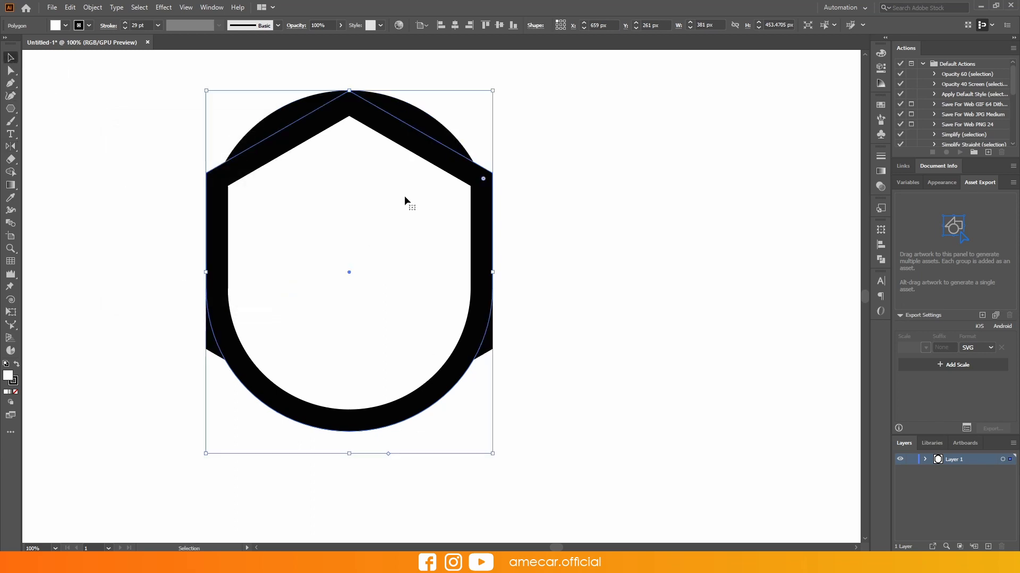
pyautogui.moveTo(485, 186)
pyautogui.mouseDown()
pyautogui.moveTo(518, 358)
pyautogui.moveTo(517, 348)
pyautogui.mouseUp()
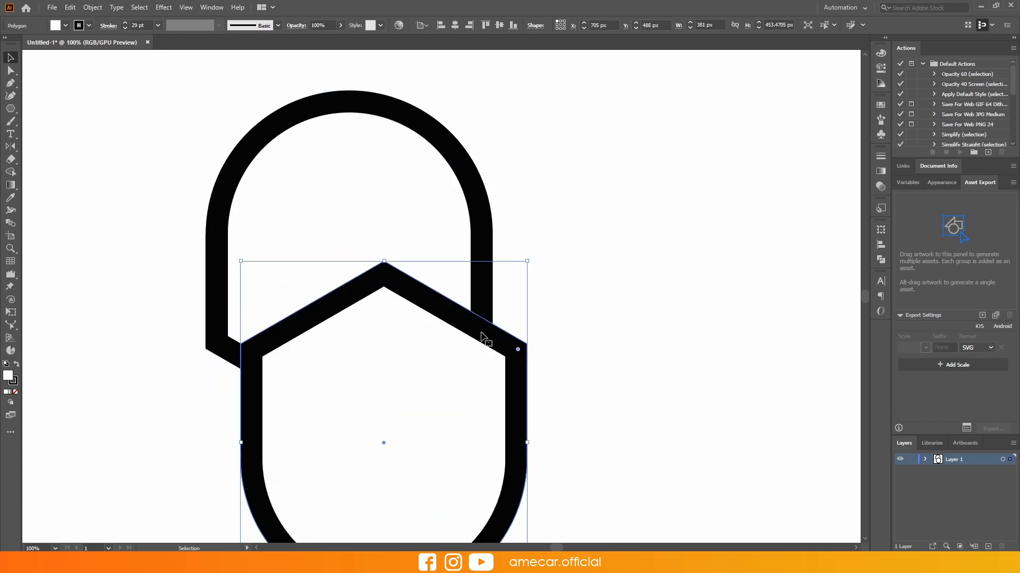
pyautogui.moveTo(176, 136); pyautogui.dragTo(637, 465)
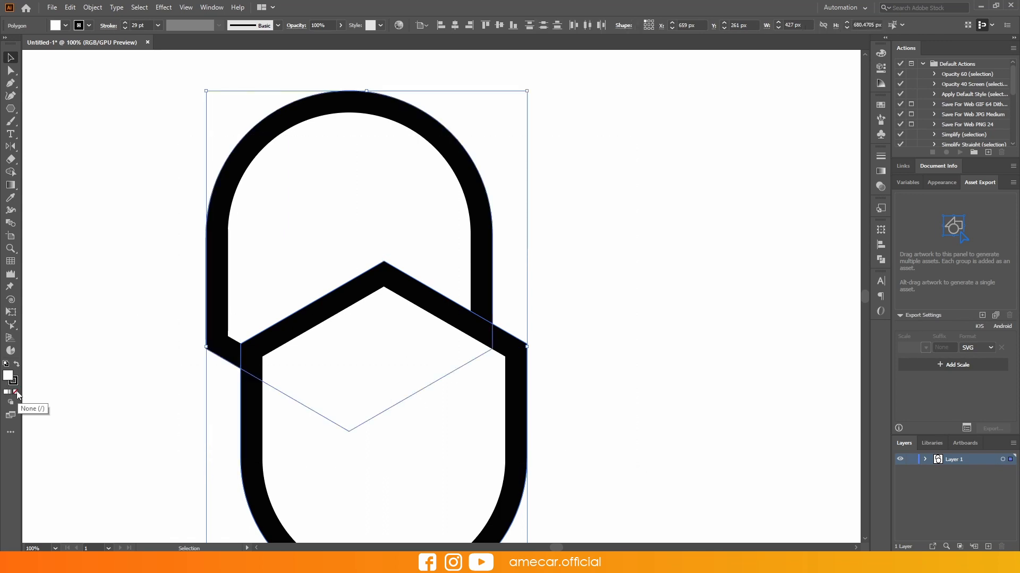
pyautogui.click(18, 394)
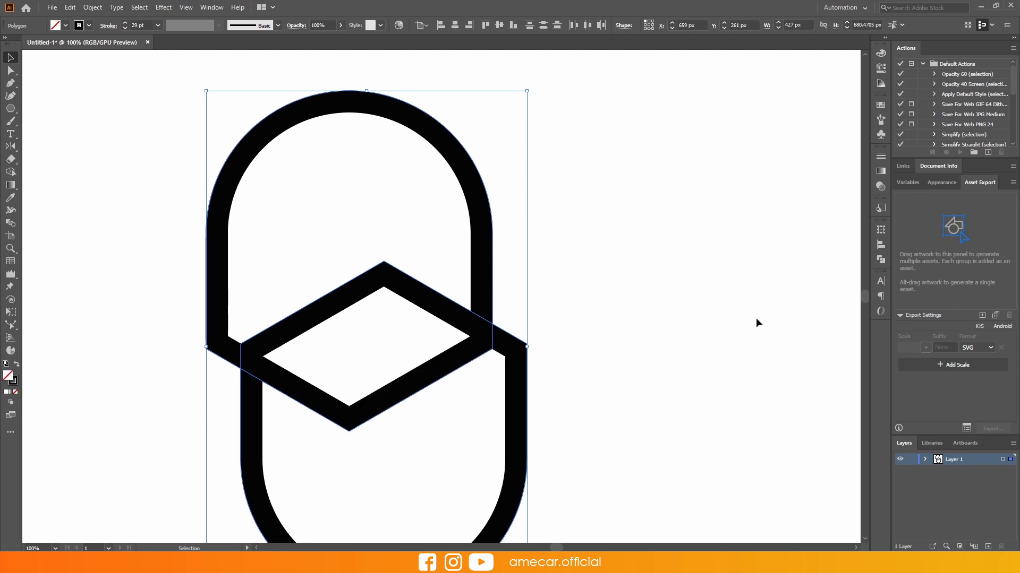
pyautogui.click(611, 346)
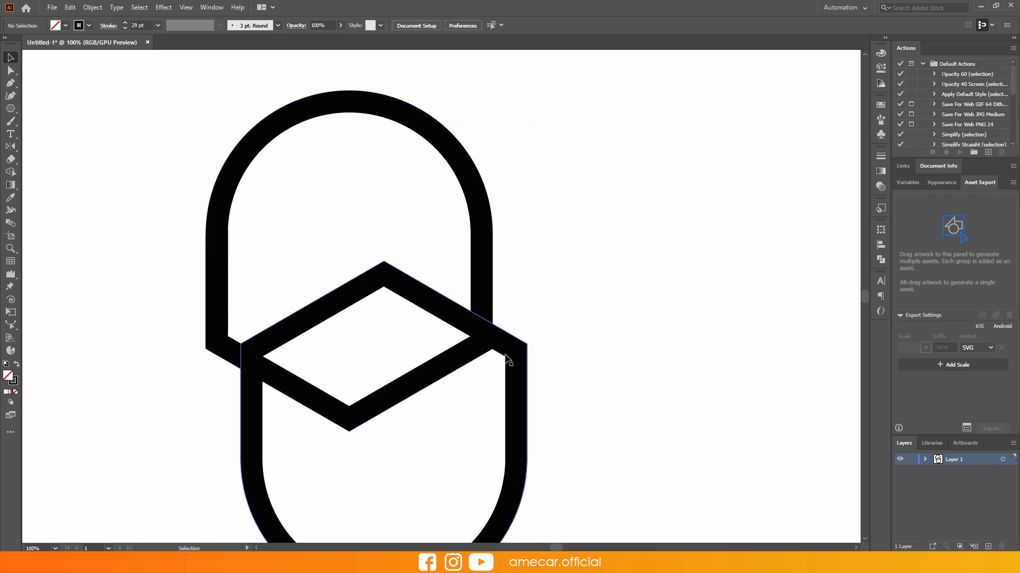
# Fine-tune the lower shape's position so the two overlapping points form a diamond with their strokes meeting at its side corners.
pyautogui.moveTo(510, 355)
pyautogui.mouseDown()
pyautogui.moveTo(527, 337)
pyautogui.moveTo(518, 369)
pyautogui.mouseUp()
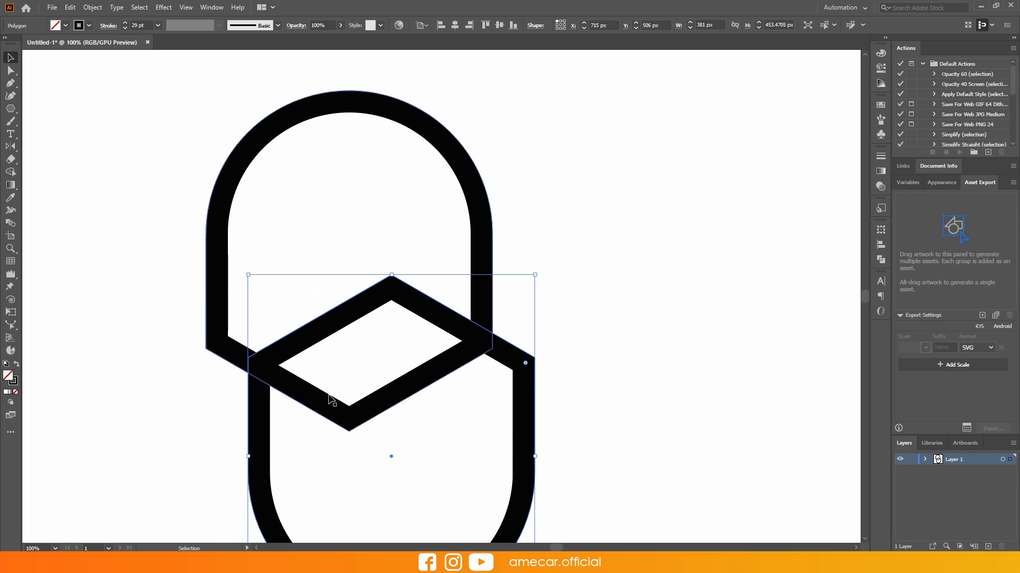
pyautogui.moveTo(530, 409); pyautogui.dragTo(534, 388)
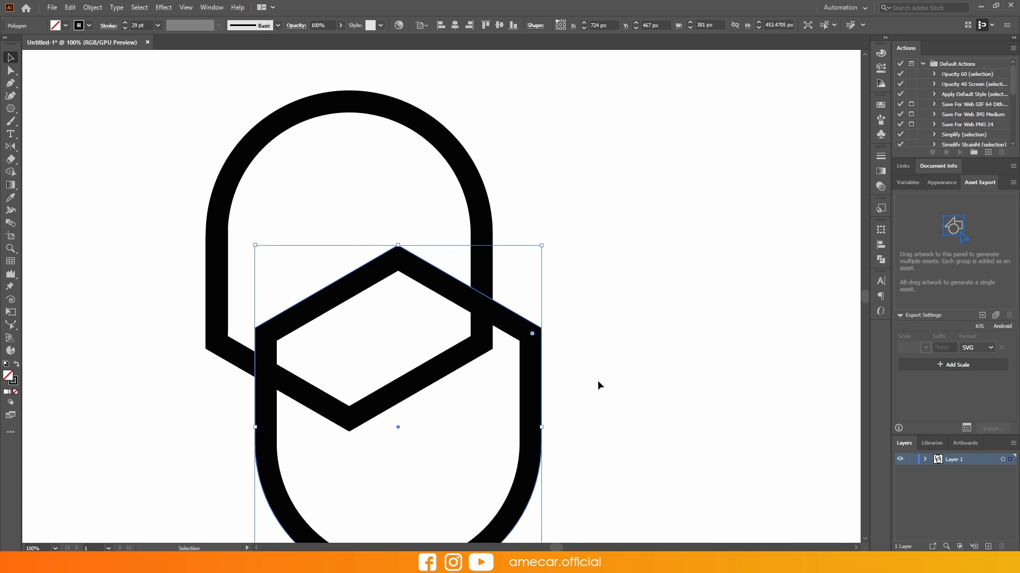
pyautogui.click(565, 364)
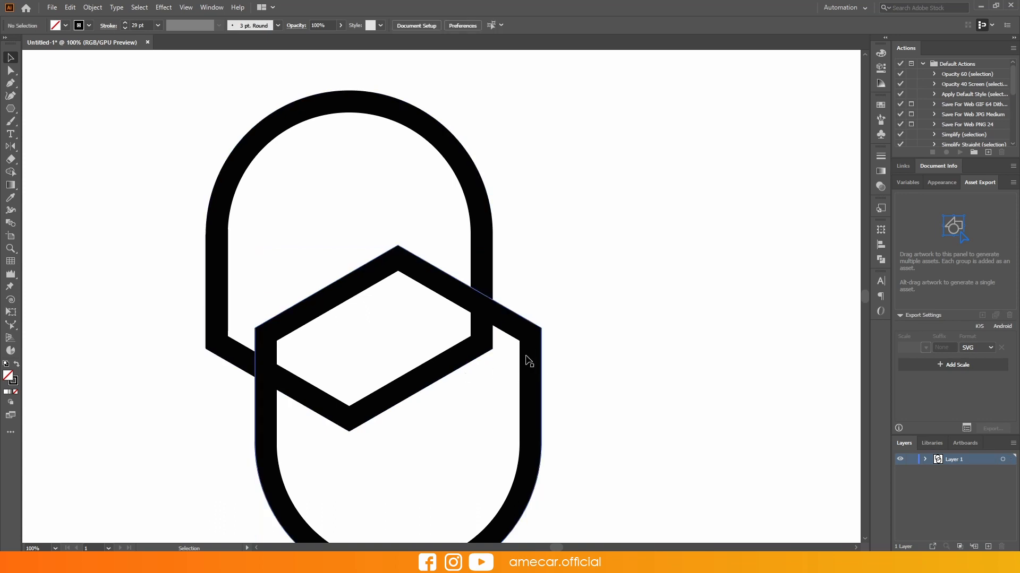
pyautogui.moveTo(530, 378)
pyautogui.mouseDown()
pyautogui.moveTo(514, 400)
pyautogui.moveTo(506, 378)
pyautogui.mouseUp()
pyautogui.click(576, 381)
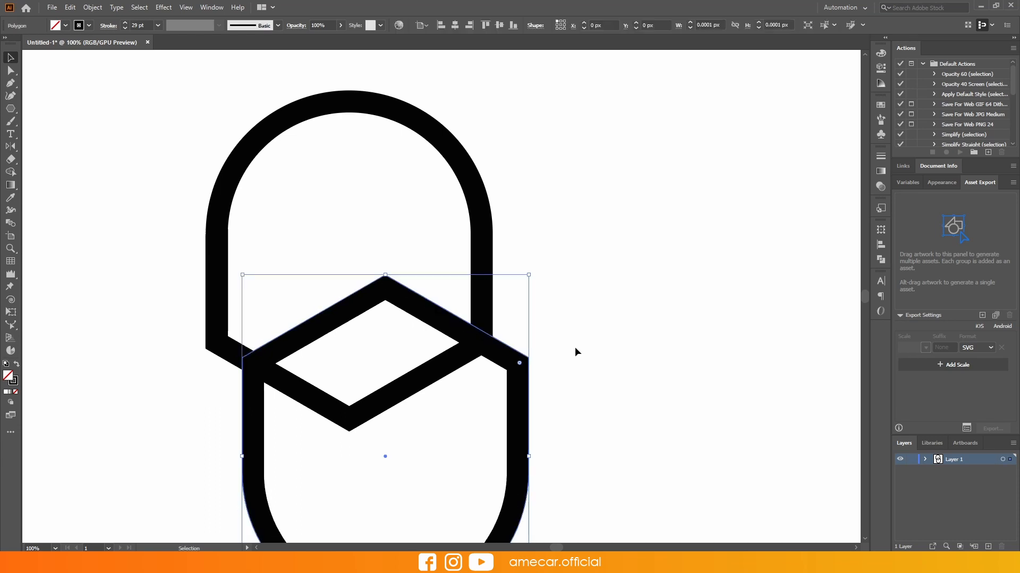
pyautogui.click(579, 341)
# Slightly round the upper shape's free left corner and the lower shape's free right corner together.
pyautogui.scroll(-1, 199, 289)
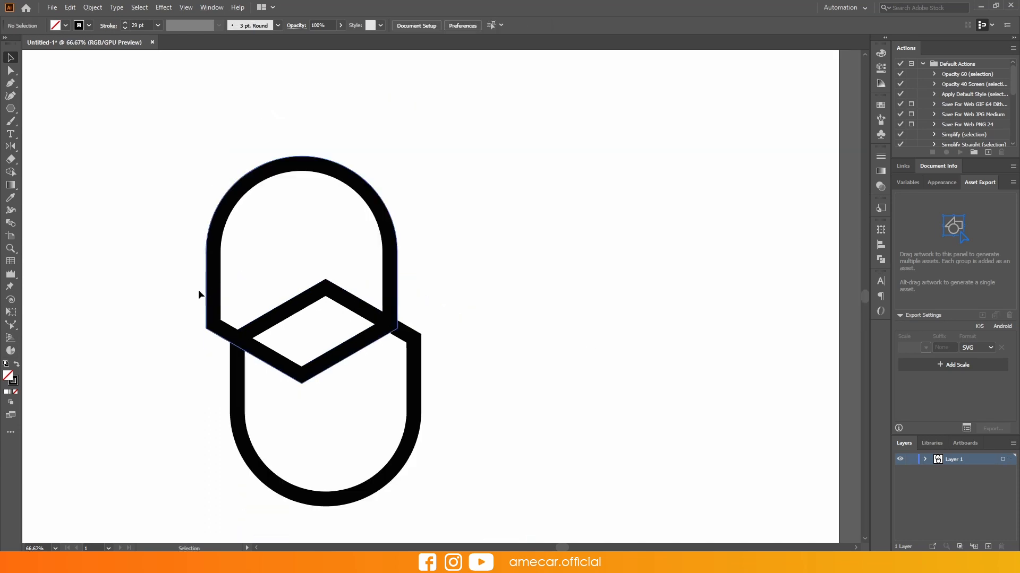
pyautogui.click(12, 69)
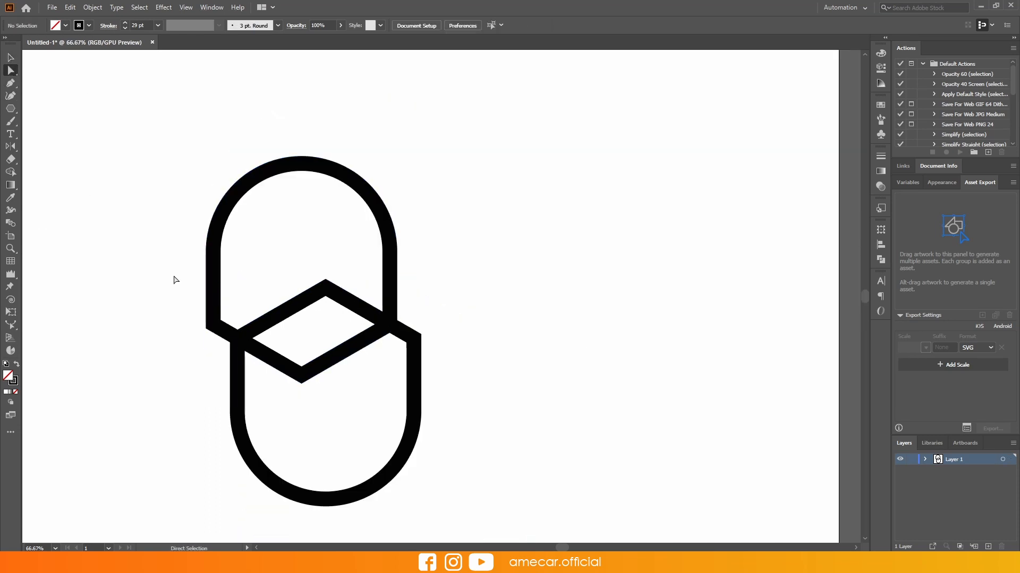
pyautogui.moveTo(184, 319); pyautogui.dragTo(212, 346)
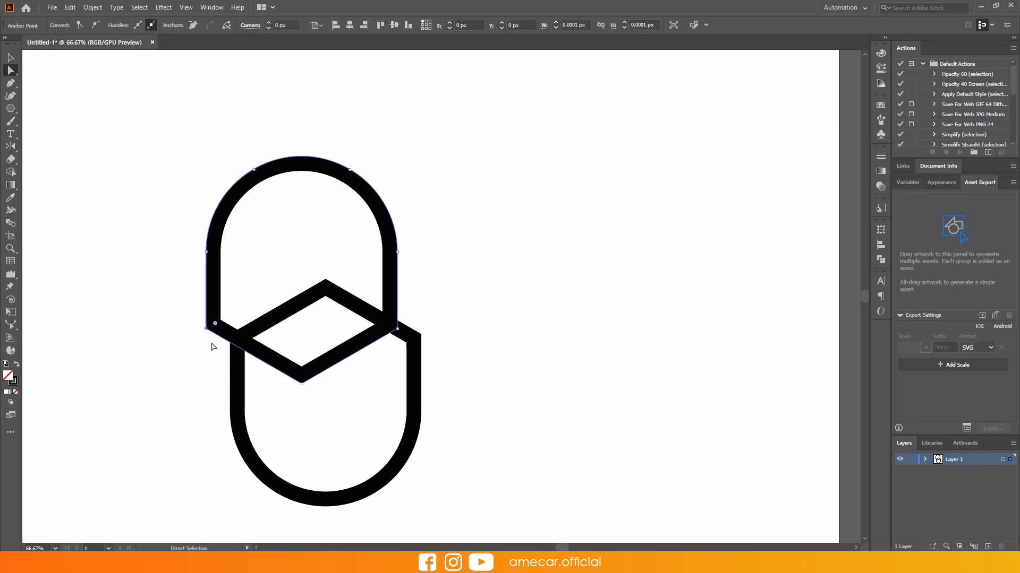
pyautogui.keyDown('shift'); pyautogui.click(419, 334); pyautogui.keyUp('shift')
pyautogui.scroll(1, 399, 344)
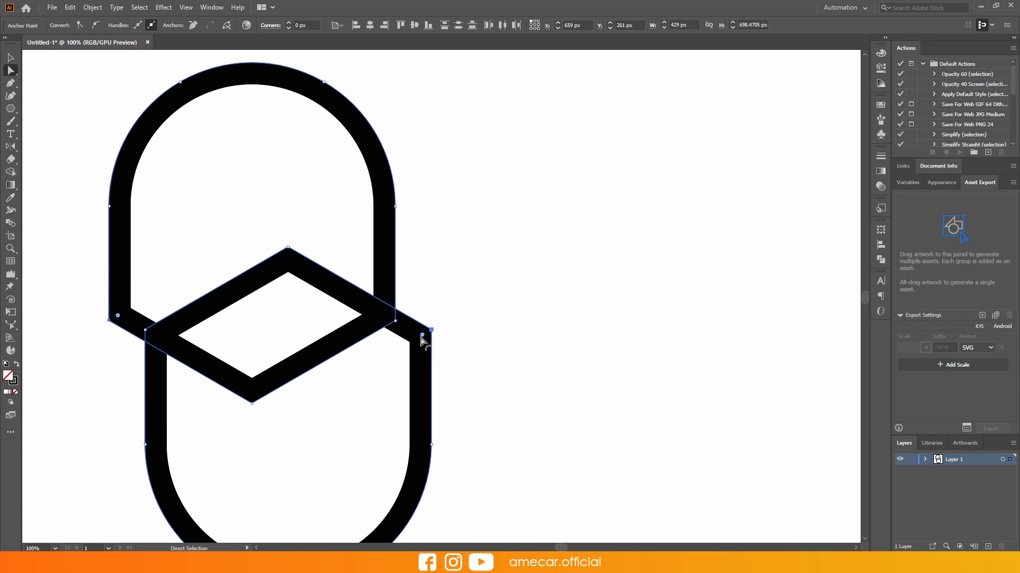
pyautogui.moveTo(422, 334); pyautogui.dragTo(405, 347)
pyautogui.click(341, 295)
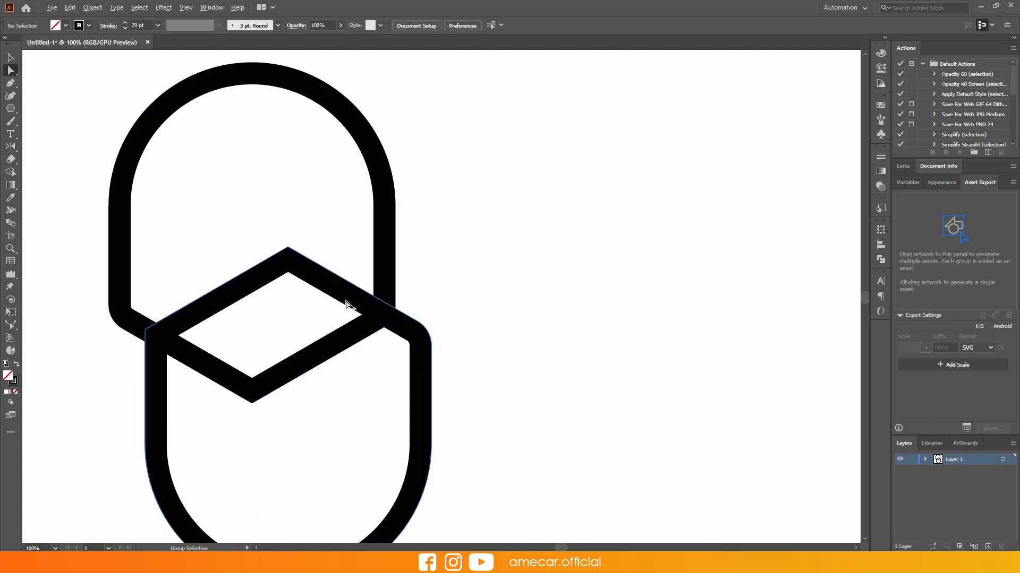
pyautogui.scroll(-1, 342, 298)
pyautogui.click(10, 57)
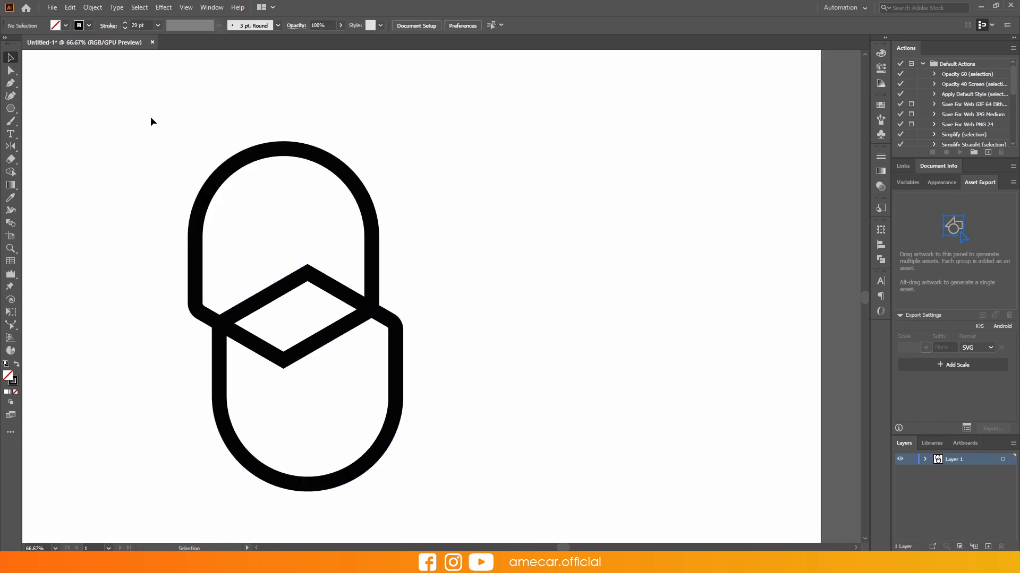
# Draw a small hexagon about 171 px wide to the left of the outlines, with a solid black fill and no stroke.
pyautogui.click(10, 110)
pyautogui.moveTo(121, 253); pyautogui.dragTo(162, 253)
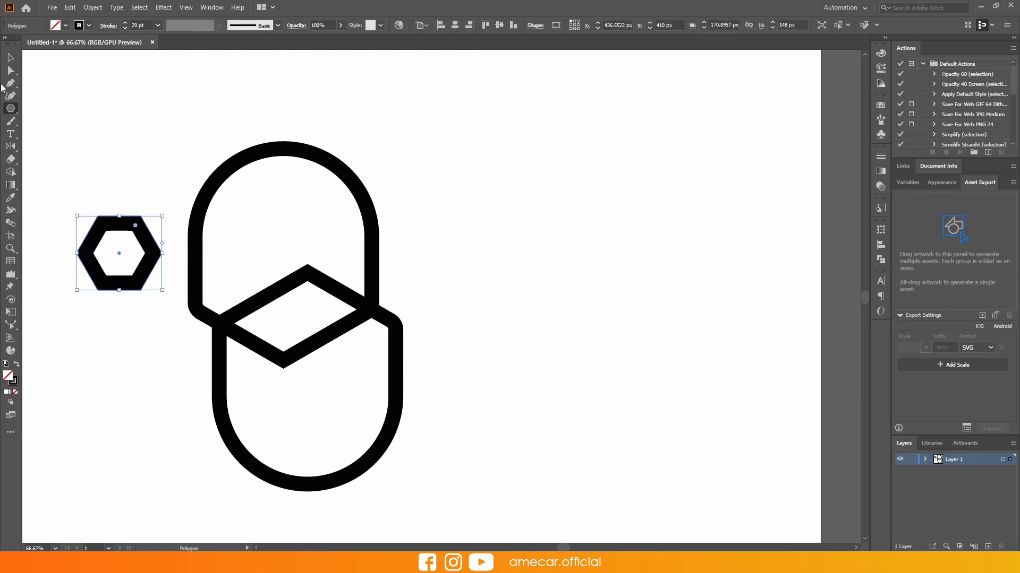
pyautogui.click(11, 57)
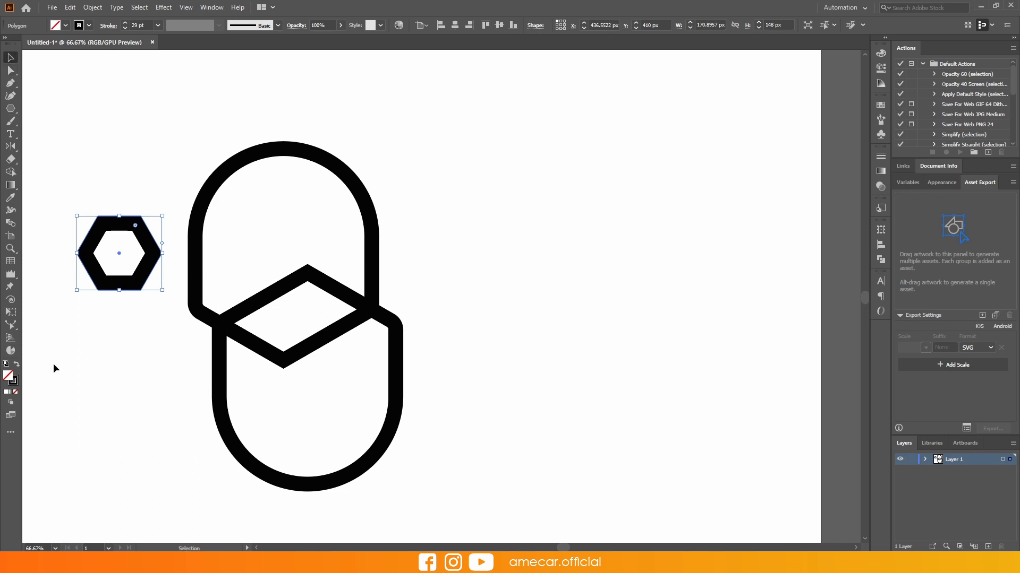
pyautogui.click(15, 365)
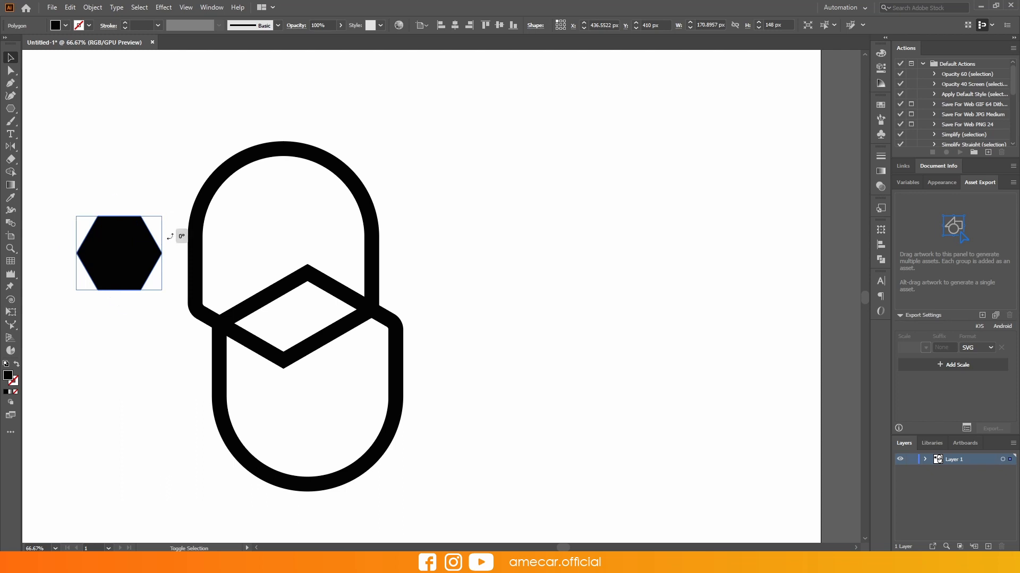
# Rotate the black hexagon 90° so it stands on a point, and place it over the diamond formed by the outlines.
pyautogui.moveTo(180, 236); pyautogui.dragTo(165, 319)
pyautogui.moveTo(121, 250); pyautogui.dragTo(285, 295)
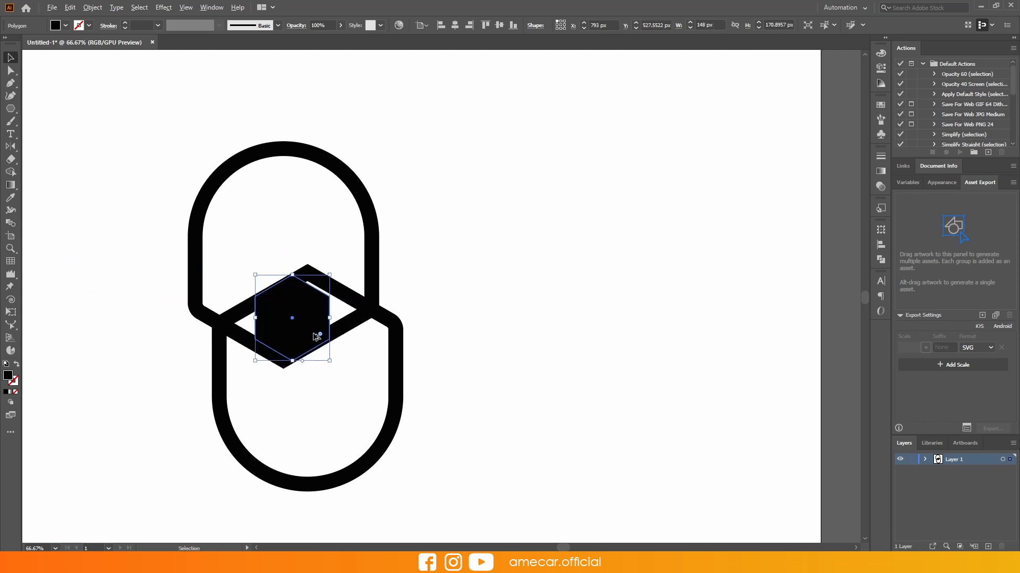
pyautogui.scroll(1, 316, 337)
pyautogui.click(589, 305)
pyautogui.scroll(1, 356, 271)
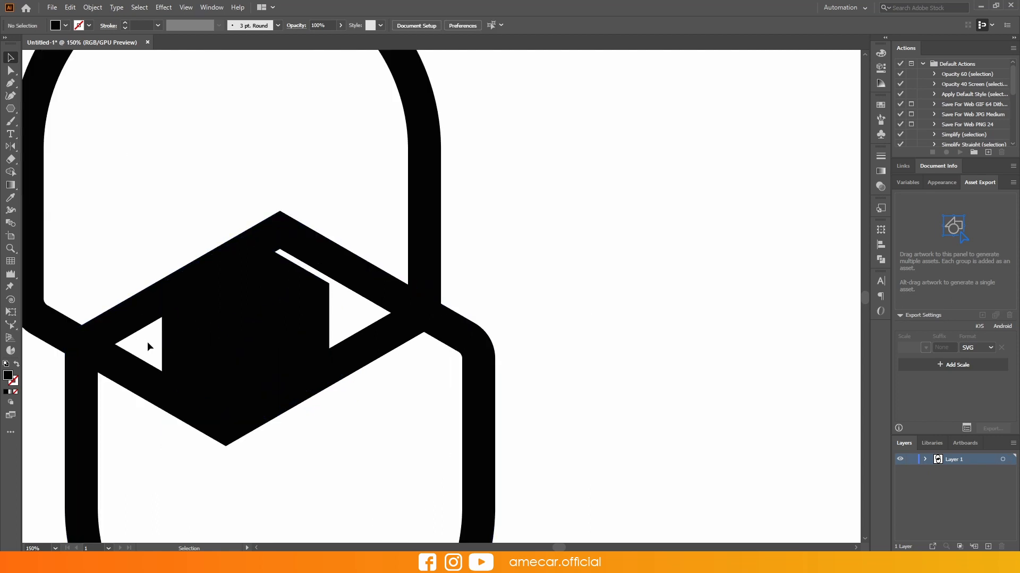
pyautogui.scroll(1, 183, 347)
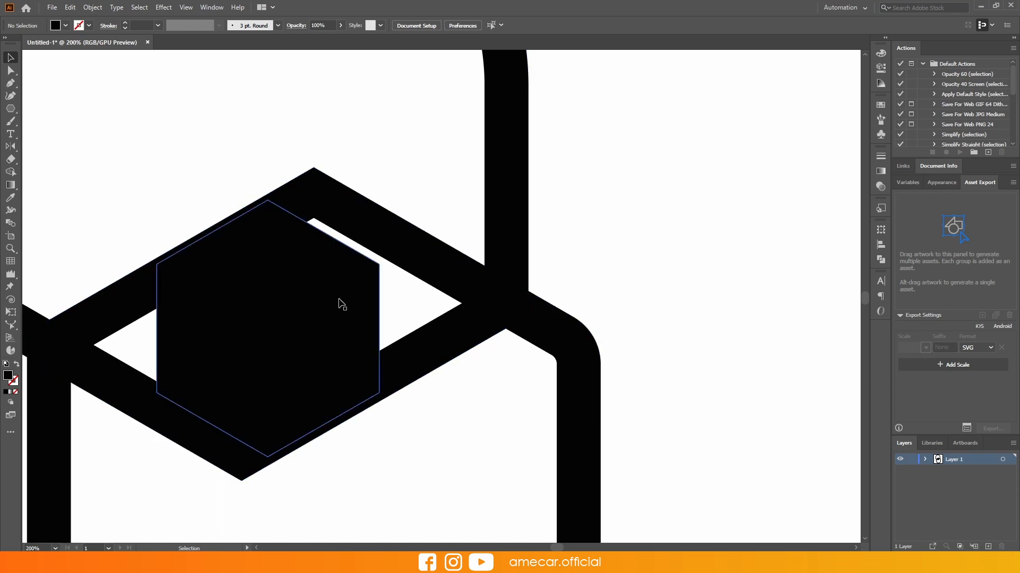
# Enlarge the hexagon proportionally to about 153 px wide and reposition it so it spans the middle of the diamond.
pyautogui.click(355, 291)
pyautogui.moveTo(292, 295); pyautogui.dragTo(303, 292)
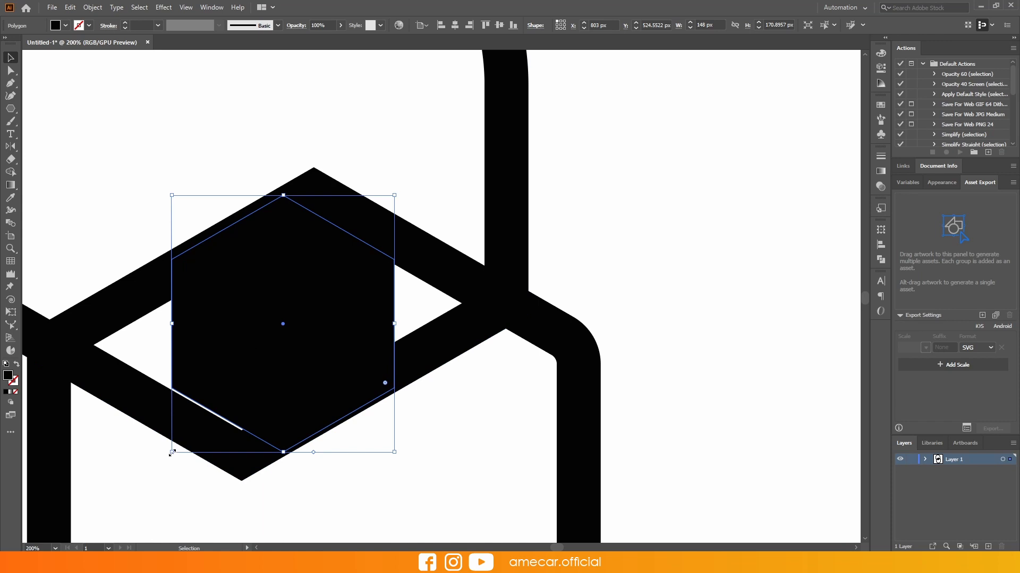
pyautogui.moveTo(171, 452); pyautogui.dragTo(159, 459)
pyautogui.moveTo(237, 392); pyautogui.dragTo(229, 379)
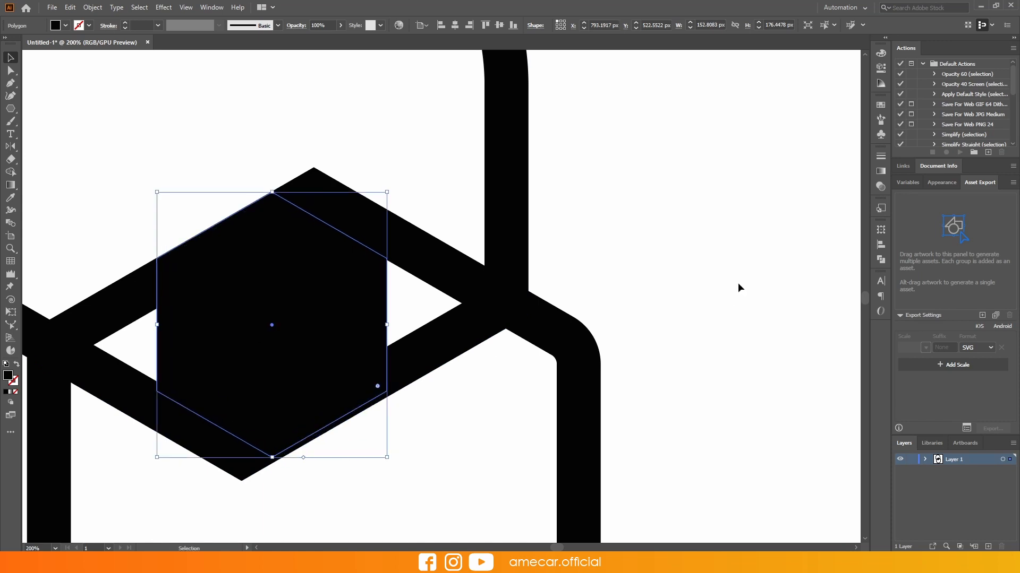
pyautogui.click(557, 268)
# Expand the appearance of both arched outlines to convert their strokes into filled shapes.
pyautogui.scroll(-2, 557, 268)
pyautogui.moveTo(625, 313); pyautogui.dragTo(524, 160)
pyautogui.scroll(2, 484, 240)
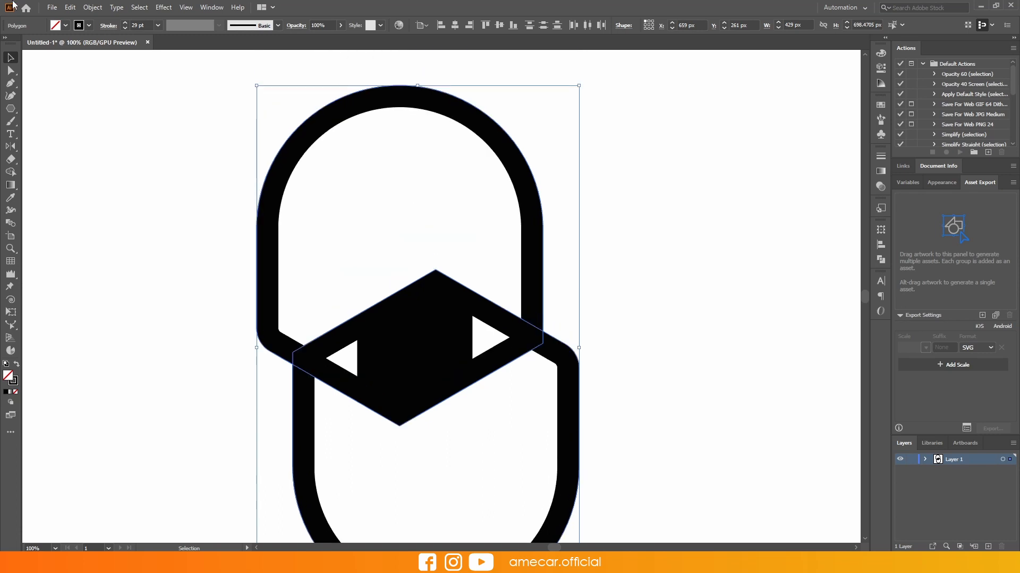
pyautogui.click(88, 9)
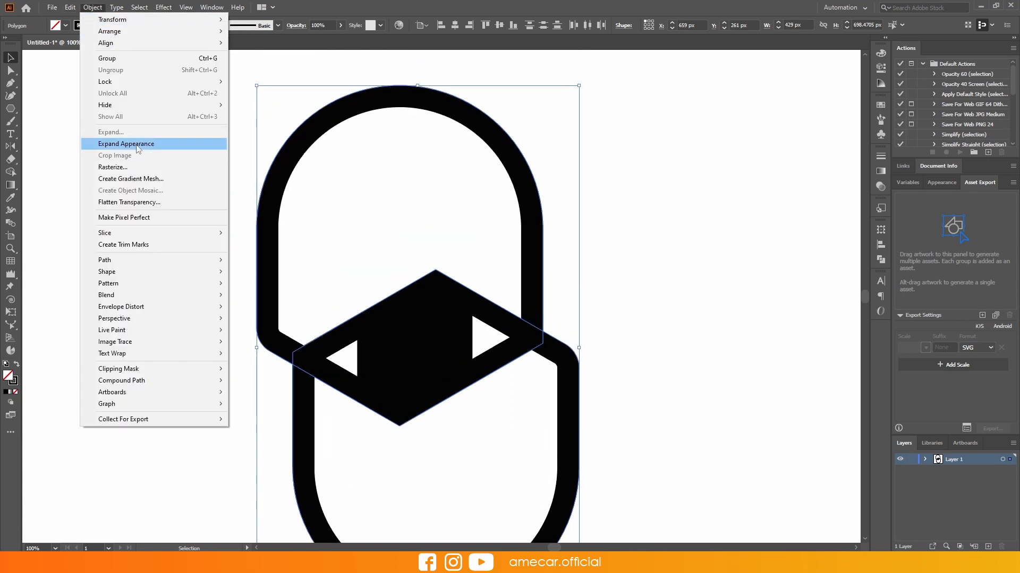
pyautogui.click(117, 144)
pyautogui.click(89, 8)
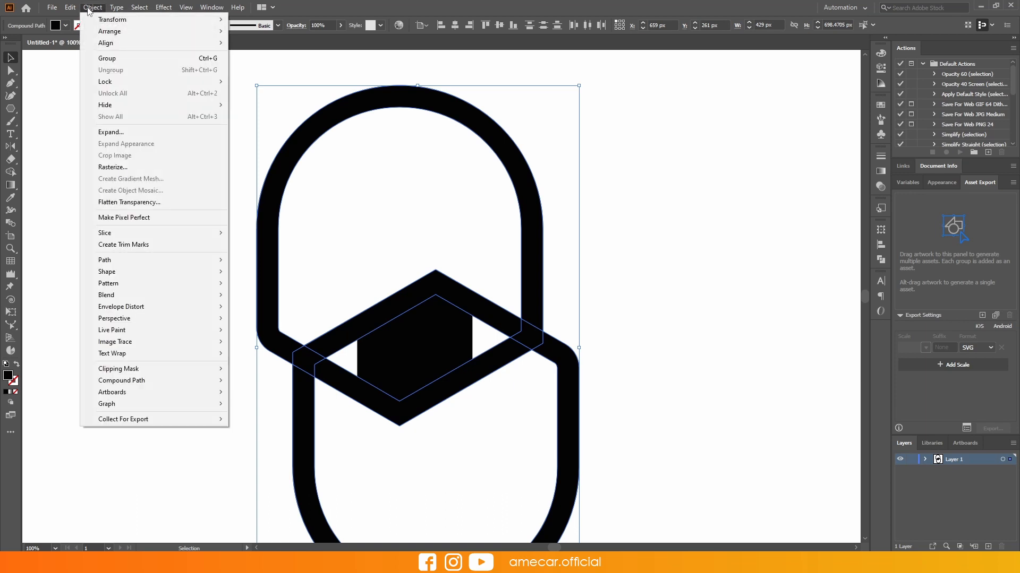
pyautogui.click(123, 133)
pyautogui.click(551, 195)
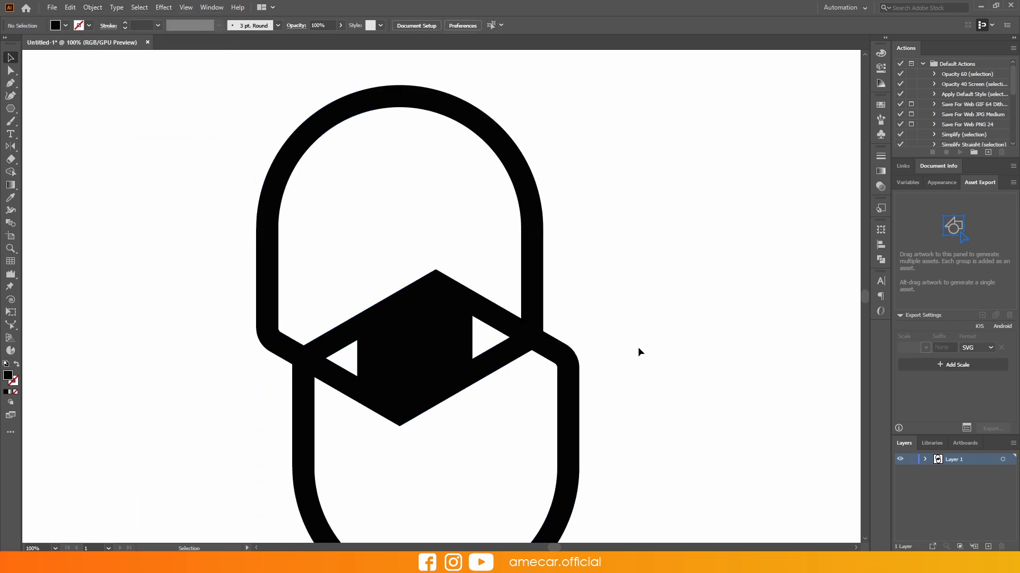
# Group the two expanded arched outlines, leaving the hexagon out of the group.
pyautogui.moveTo(655, 376); pyautogui.dragTo(508, 156)
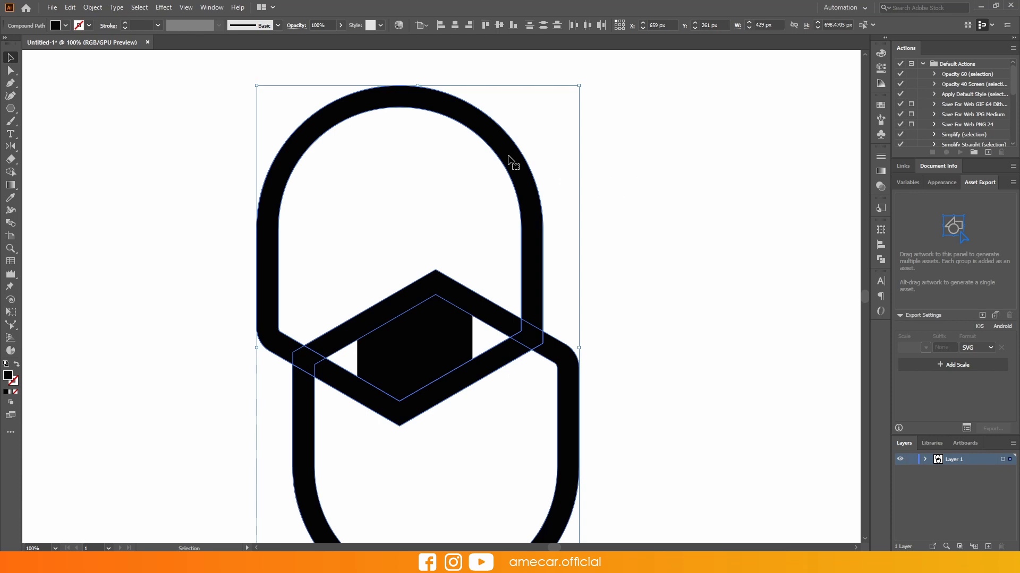
pyautogui.press('a')
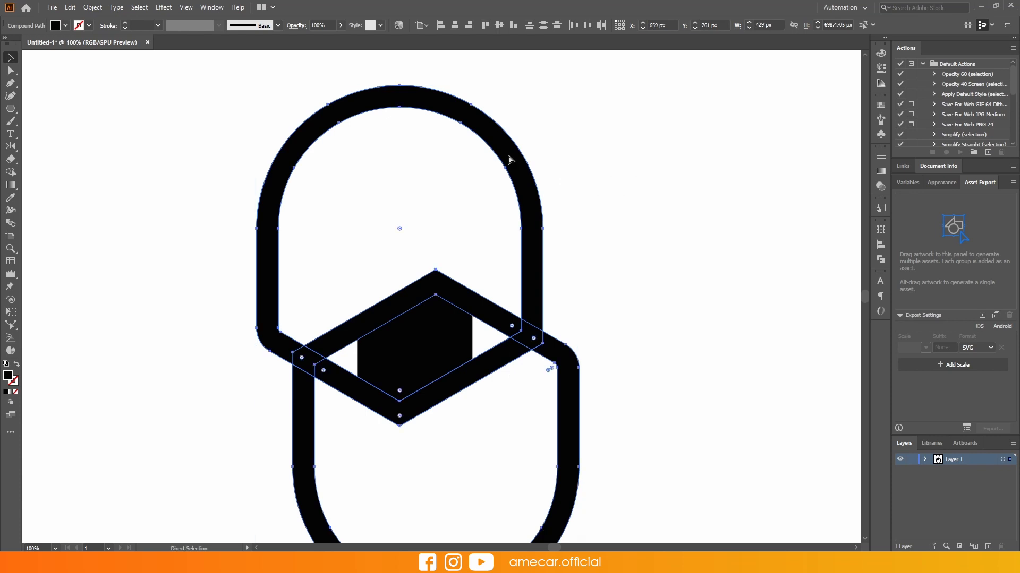
pyautogui.press('v')
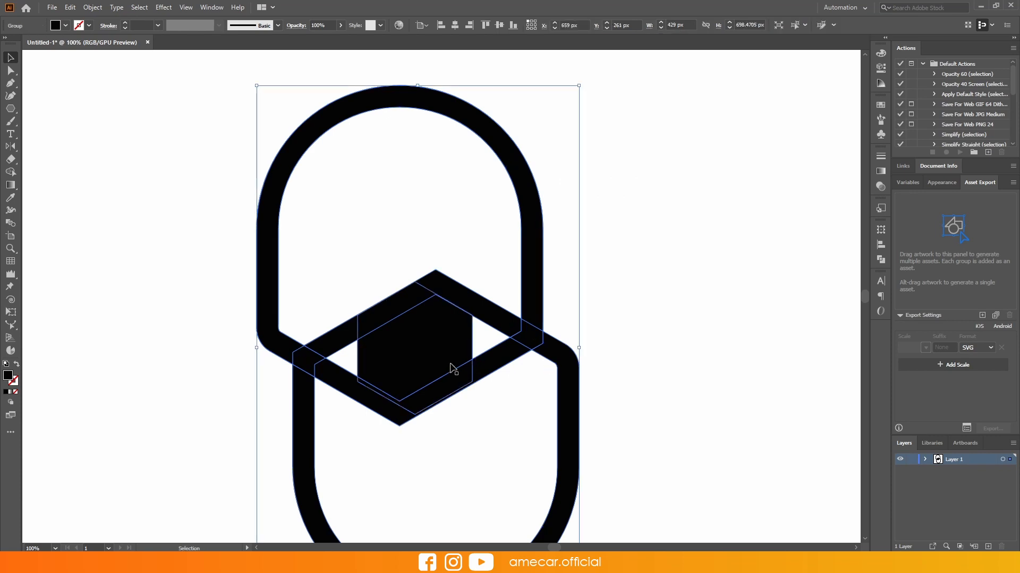
# Align the outline group's centre horizontally and vertically to the hexagon, using the hexagon as the key object.
pyautogui.moveTo(647, 415); pyautogui.dragTo(209, 222)
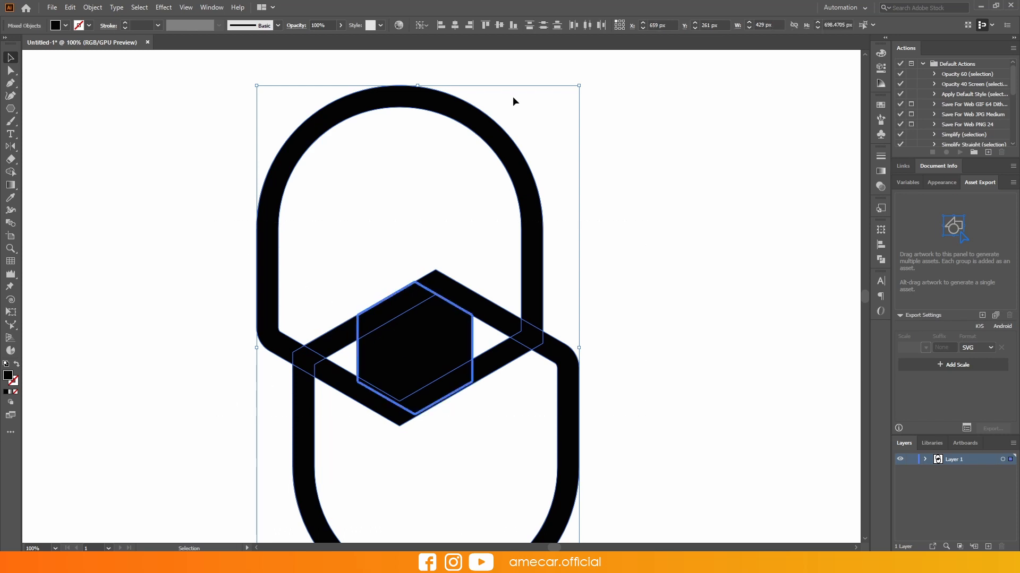
pyautogui.click(455, 25)
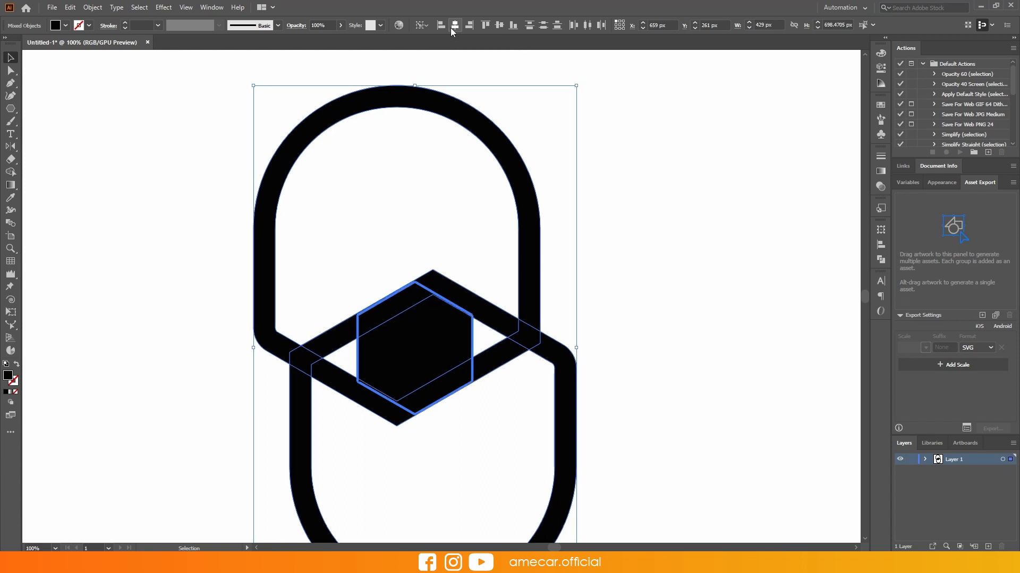
pyautogui.click(499, 24)
pyautogui.click(664, 351)
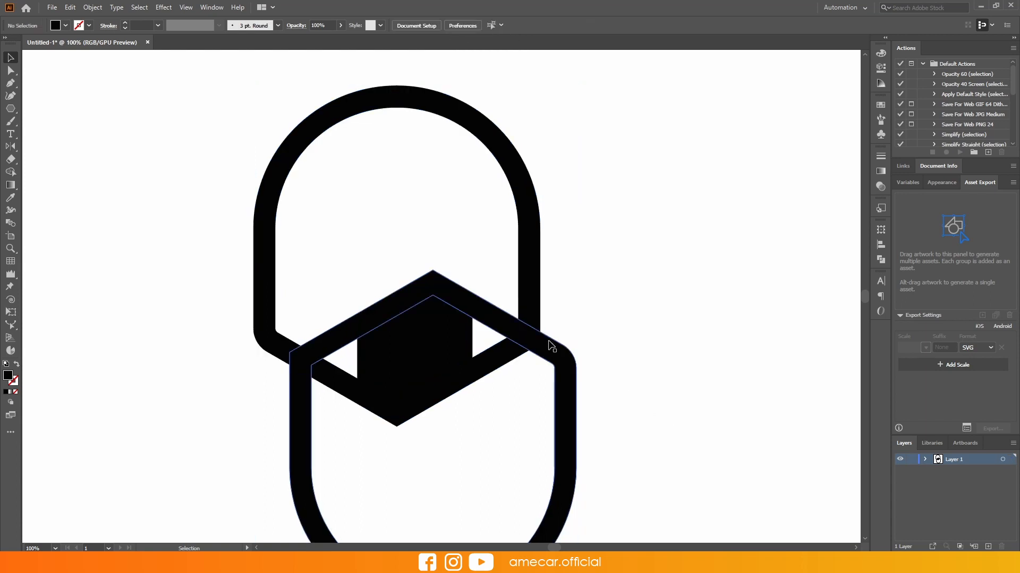
# Copy the outline group rotated 120° about its centre, and repeat the transformation for a third group.
pyautogui.click(490, 133)
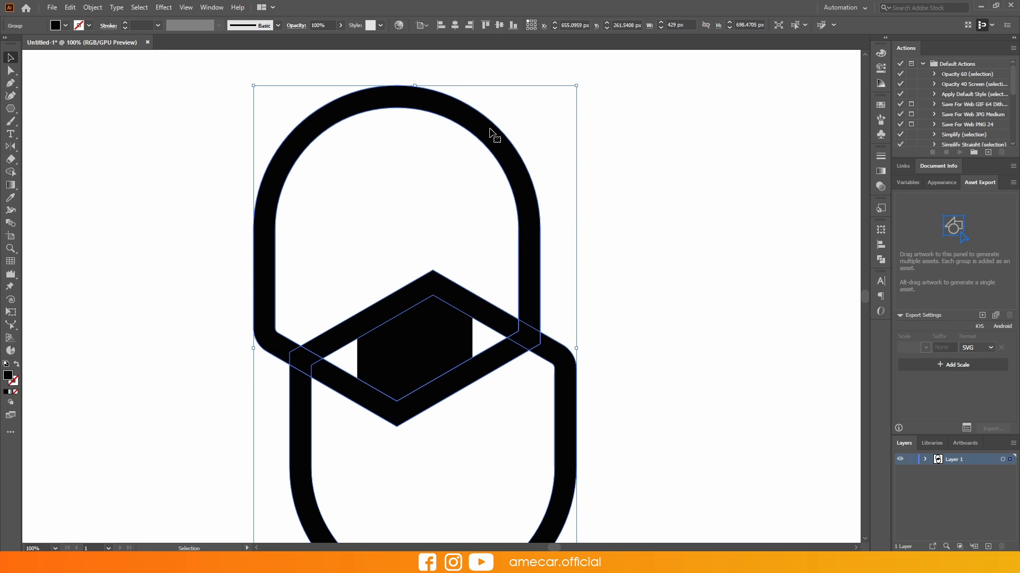
pyautogui.press('r')
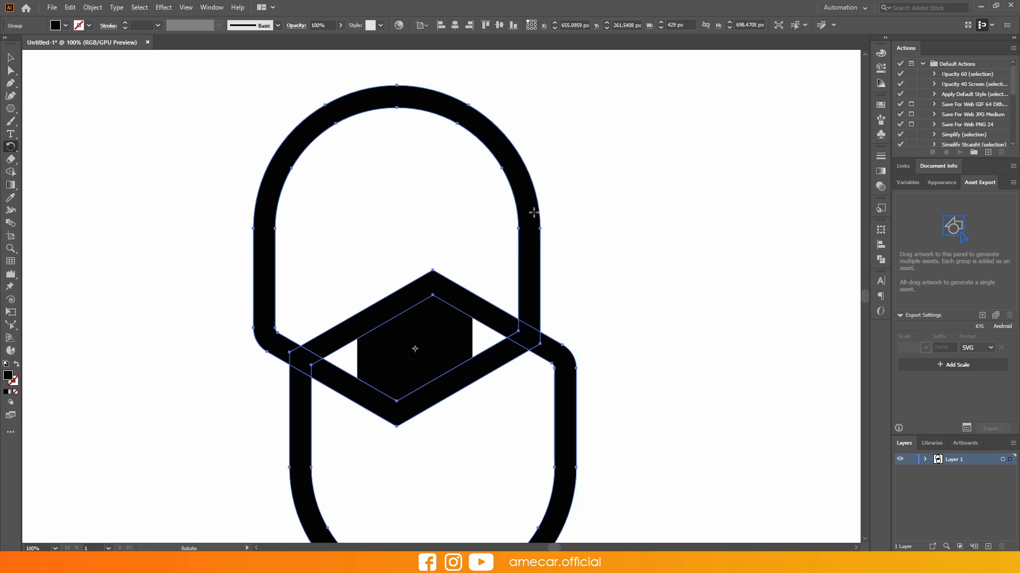
pyautogui.doubleClick(11, 146)
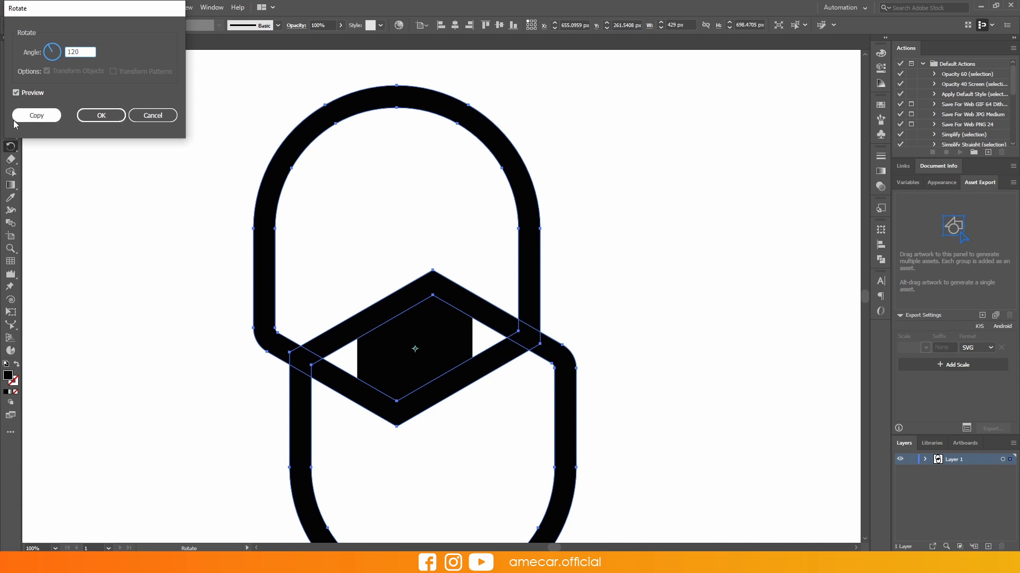
pyautogui.click(33, 116)
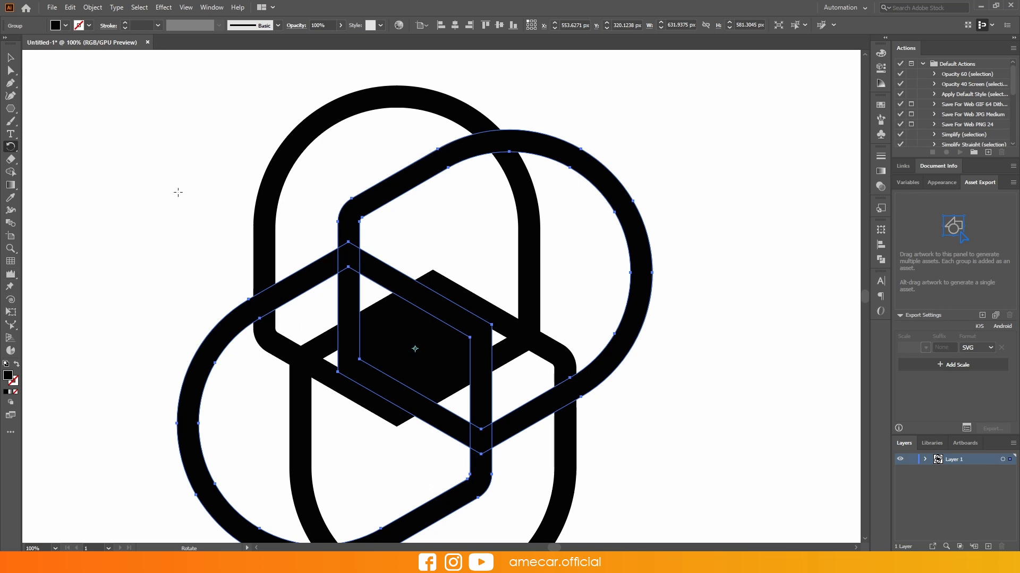
pyautogui.hotkey('ctrl', 'd')
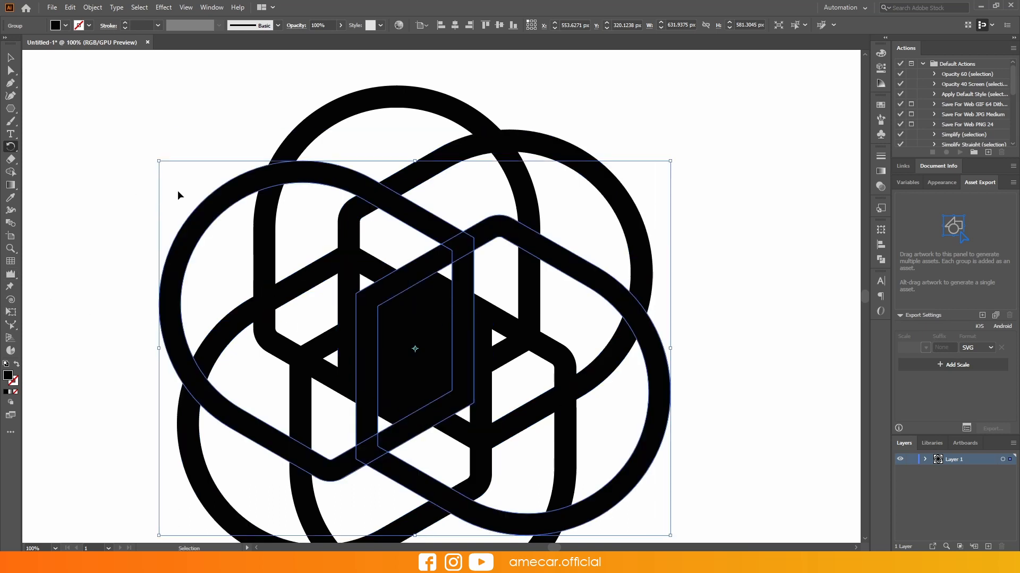
pyautogui.press('v')
pyautogui.hotkey('ctrl', '-')
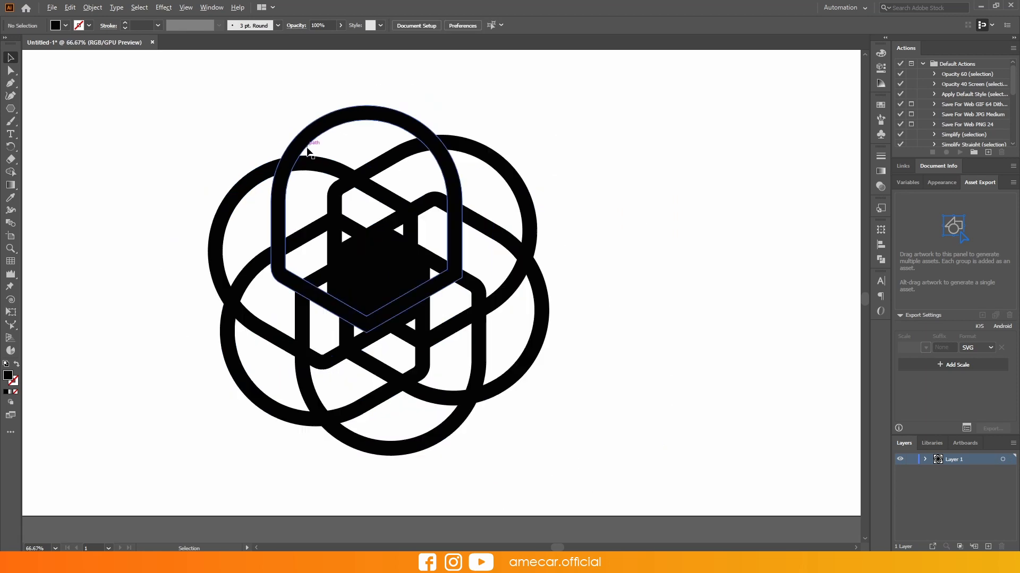
pyautogui.hotkey('ctrl', '-')
# Remove the overlapping band segments between all six lobes with Shape Builder, excluding the central hexagon, to form an interwoven swirl.
pyautogui.click(604, 375)
pyautogui.moveTo(609, 397); pyautogui.dragTo(107, 107)
pyautogui.hotkey('ctrl', '+')
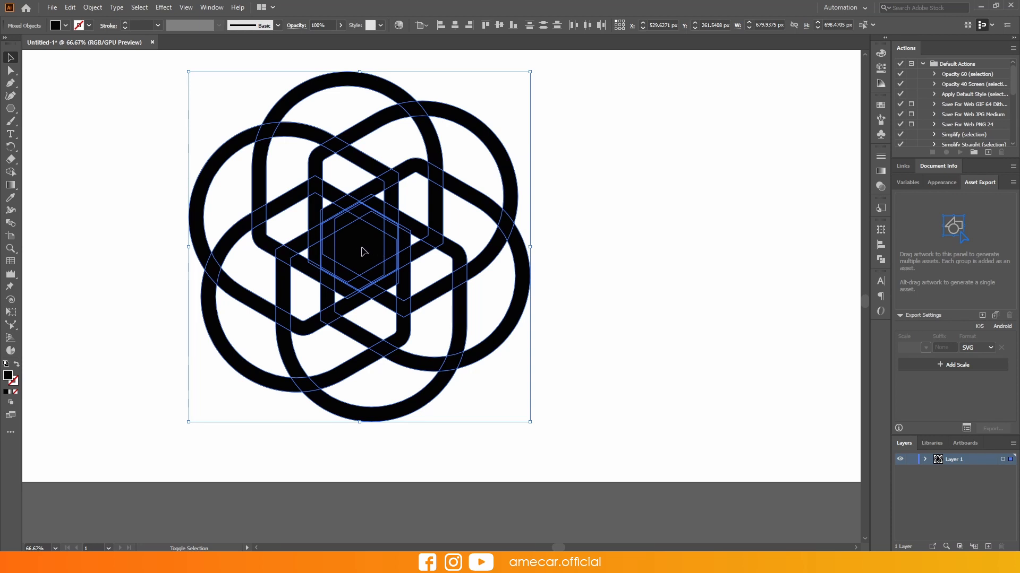
pyautogui.keyDown('shift'); pyautogui.click(363, 252); pyautogui.keyUp('shift')
pyautogui.click(10, 173)
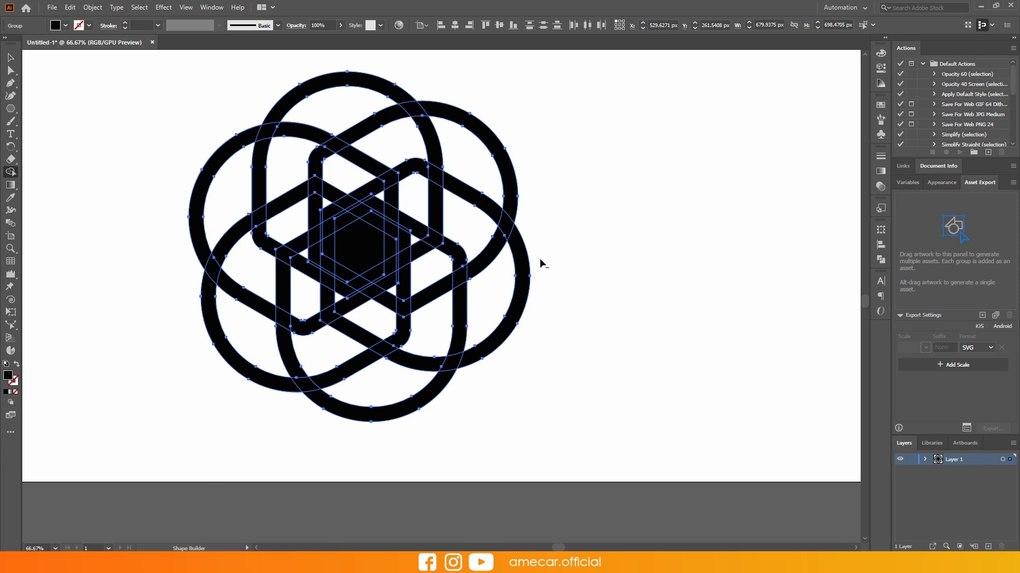
pyautogui.moveTo(303, 250)
pyautogui.mouseDown()
pyautogui.moveTo(290, 223)
pyautogui.moveTo(287, 167)
pyautogui.moveTo(303, 132)
pyautogui.moveTo(292, 214)
pyautogui.mouseUp()
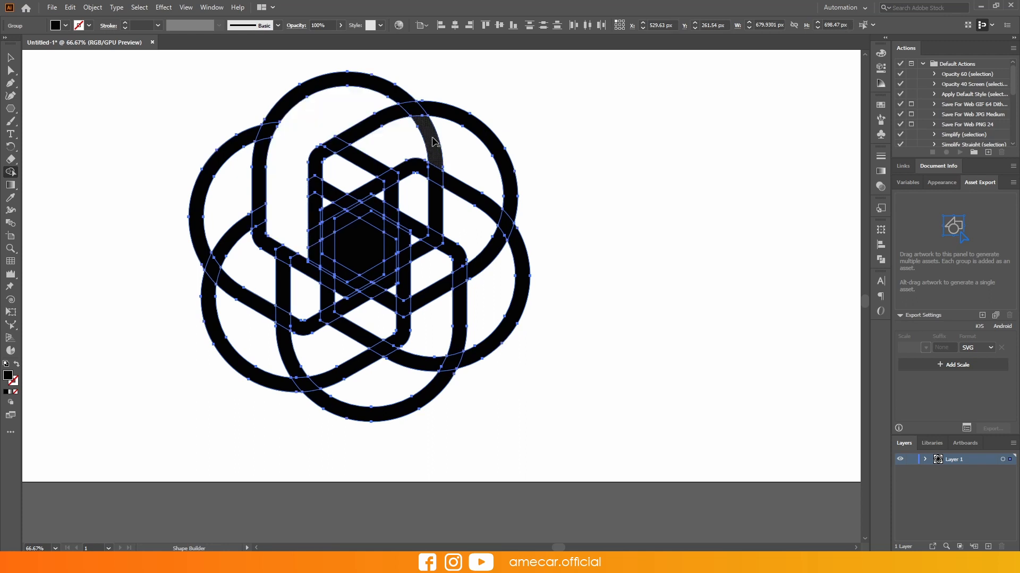
pyautogui.moveTo(432, 142)
pyautogui.mouseDown()
pyautogui.moveTo(451, 154)
pyautogui.moveTo(410, 148)
pyautogui.moveTo(334, 187)
pyautogui.moveTo(333, 198)
pyautogui.mouseUp()
pyautogui.moveTo(496, 303)
pyautogui.mouseDown()
pyautogui.moveTo(486, 255)
pyautogui.moveTo(397, 199)
pyautogui.mouseUp()
pyautogui.moveTo(427, 345)
pyautogui.mouseDown()
pyautogui.moveTo(434, 284)
pyautogui.moveTo(417, 260)
pyautogui.mouseUp()
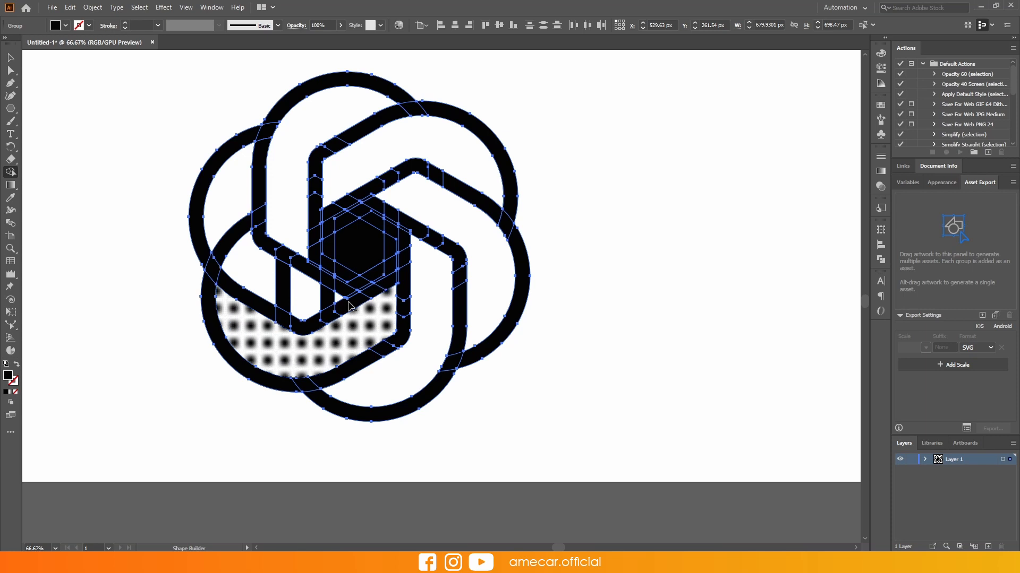
pyautogui.moveTo(246, 261)
pyautogui.mouseDown()
pyautogui.moveTo(256, 281)
pyautogui.moveTo(326, 291)
pyautogui.mouseUp()
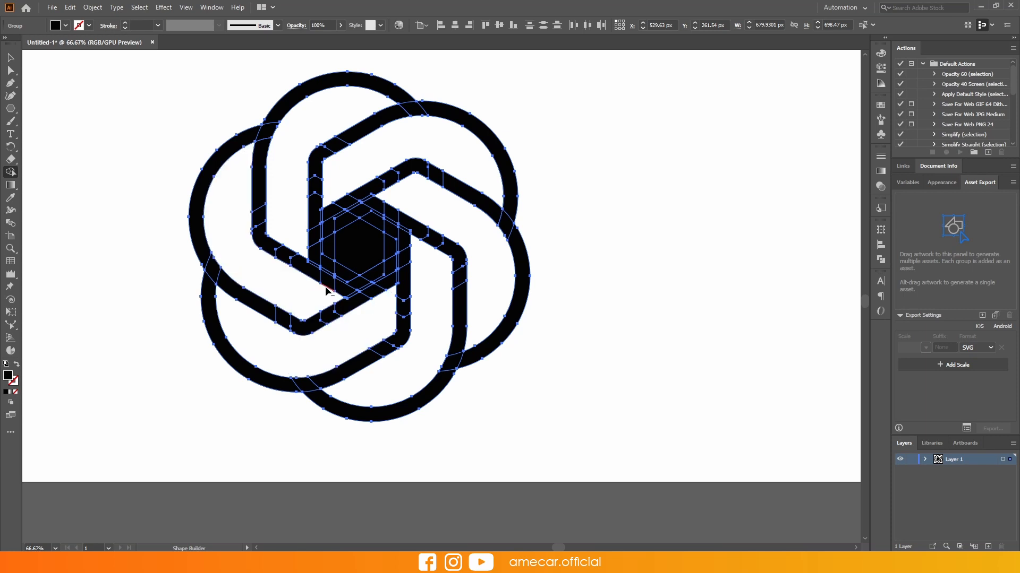
# Recolour the central hexagon white by sampling the artboard with the Eyedropper.
pyautogui.click(11, 57)
pyautogui.click(124, 131)
pyautogui.hotkey('ctrl', '-')
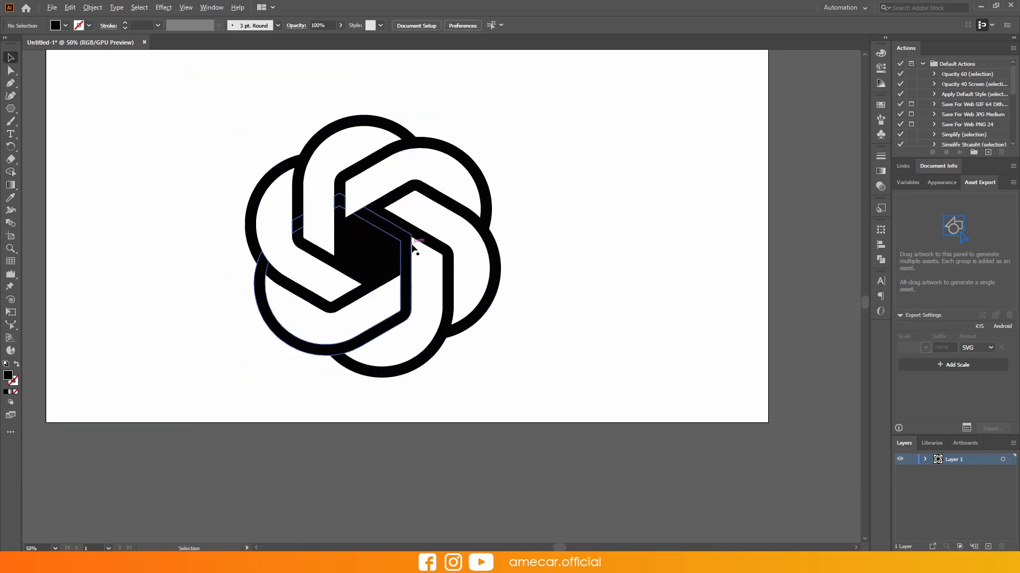
pyautogui.click(365, 258)
pyautogui.hotkey('ctrl', '+')
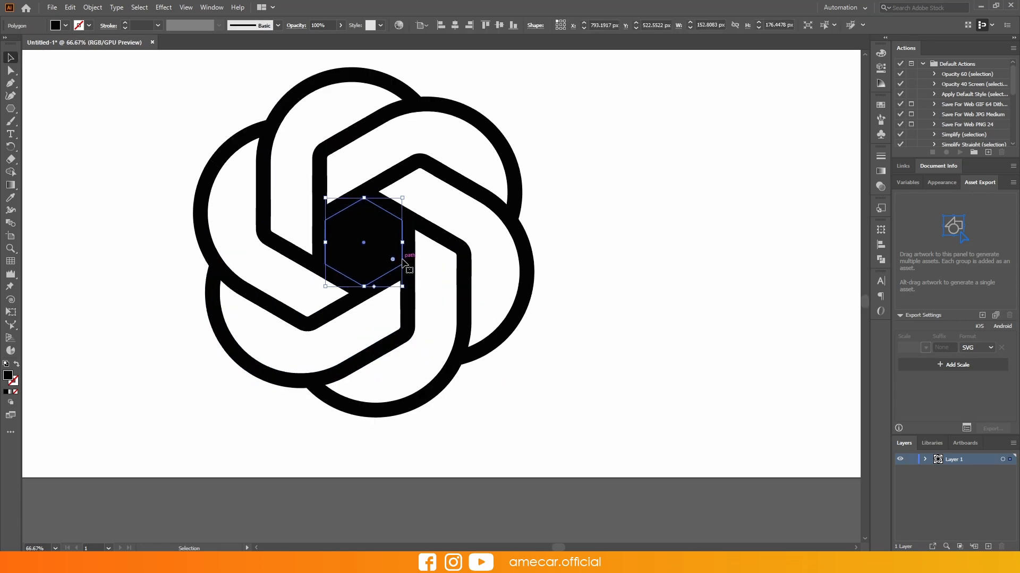
pyautogui.press('i')
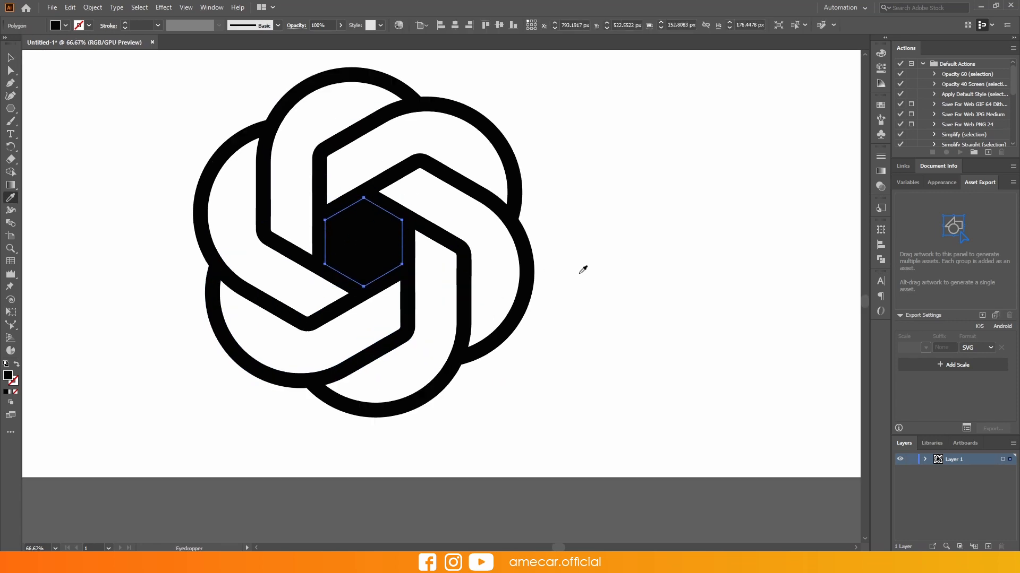
pyautogui.click(598, 259)
pyautogui.click(11, 57)
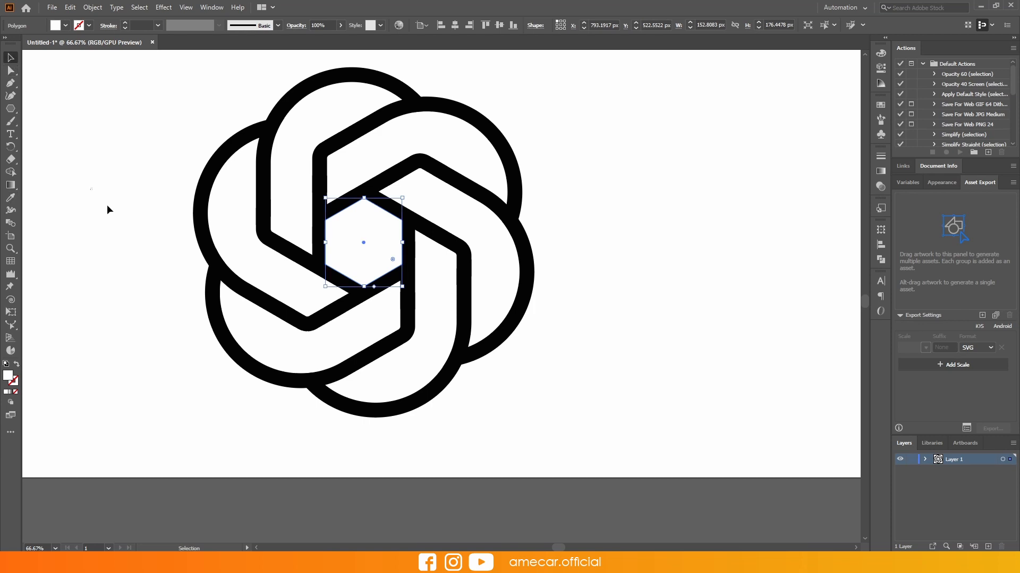
# Scale the white central hexagon down slightly about its centre.
pyautogui.click(106, 209)
pyautogui.scroll(1, 411, 239)
pyautogui.click(341, 253)
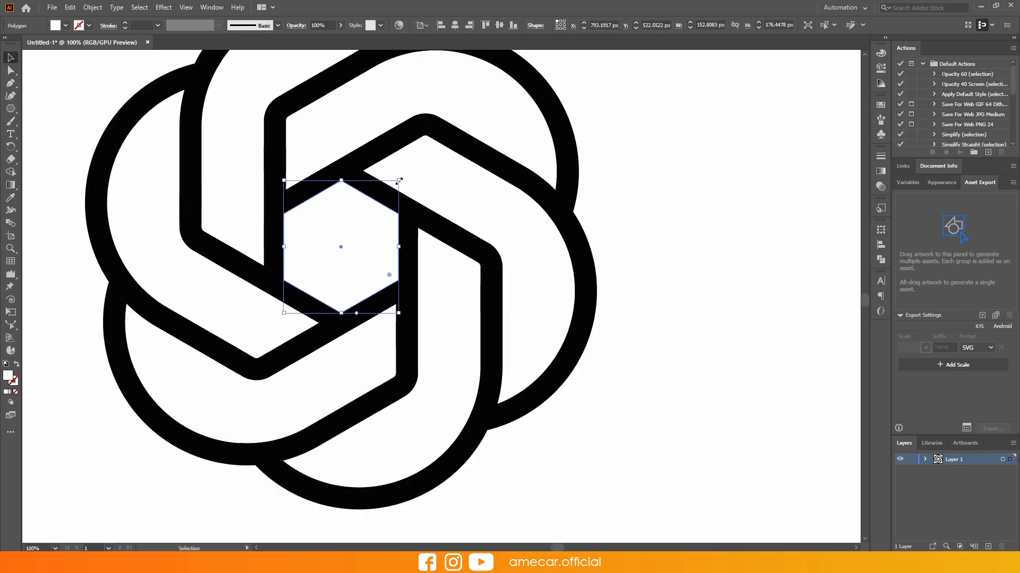
pyautogui.moveTo(399, 181); pyautogui.dragTo(397, 181)
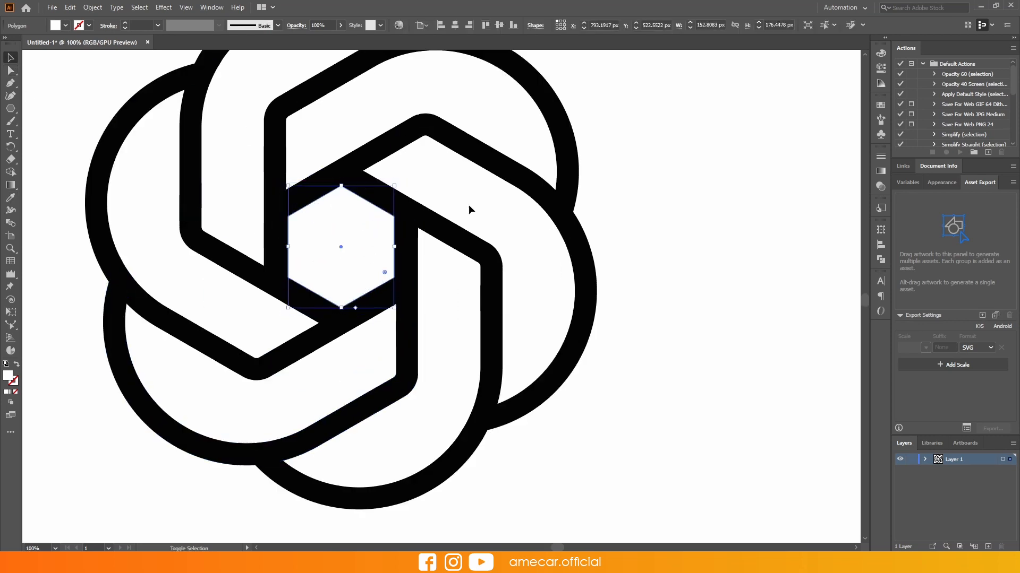
pyautogui.click(508, 230)
# Unite all the lobe outline pieces into one shape with Pathfinder, leaving the central hexagon out of the selection.
pyautogui.hotkey('ctrl', '-')
pyautogui.hotkey('ctrl', '-')
pyautogui.moveTo(570, 384); pyautogui.dragTo(158, 106)
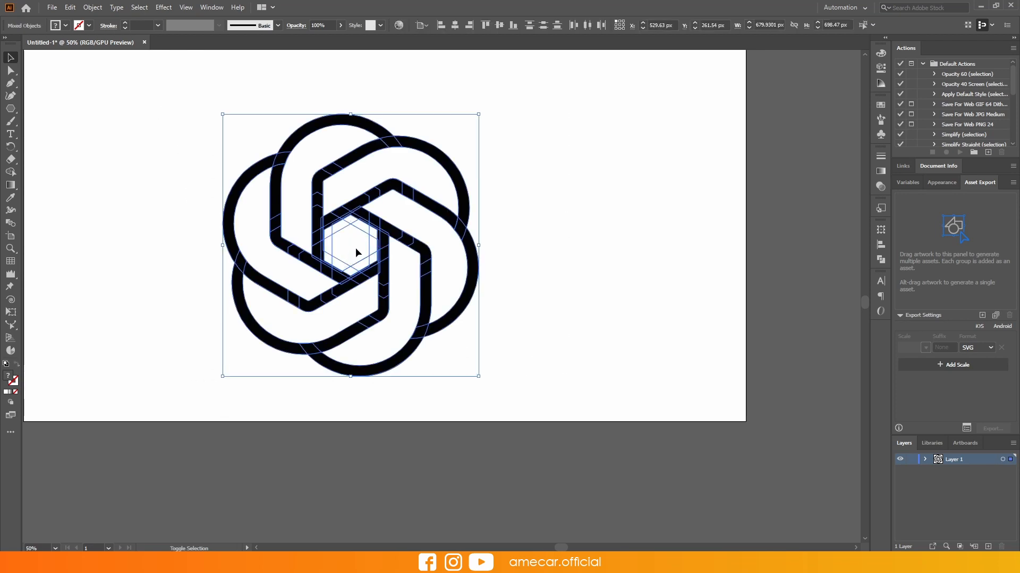
pyautogui.keyDown('shift'); pyautogui.click(355, 248); pyautogui.keyUp('shift')
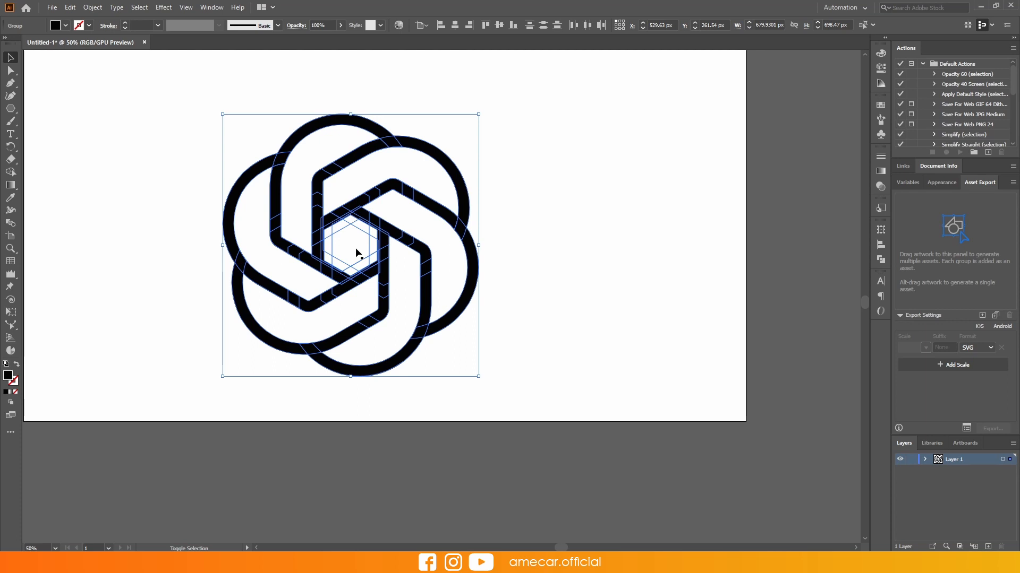
pyautogui.click(880, 259)
pyautogui.click(758, 254)
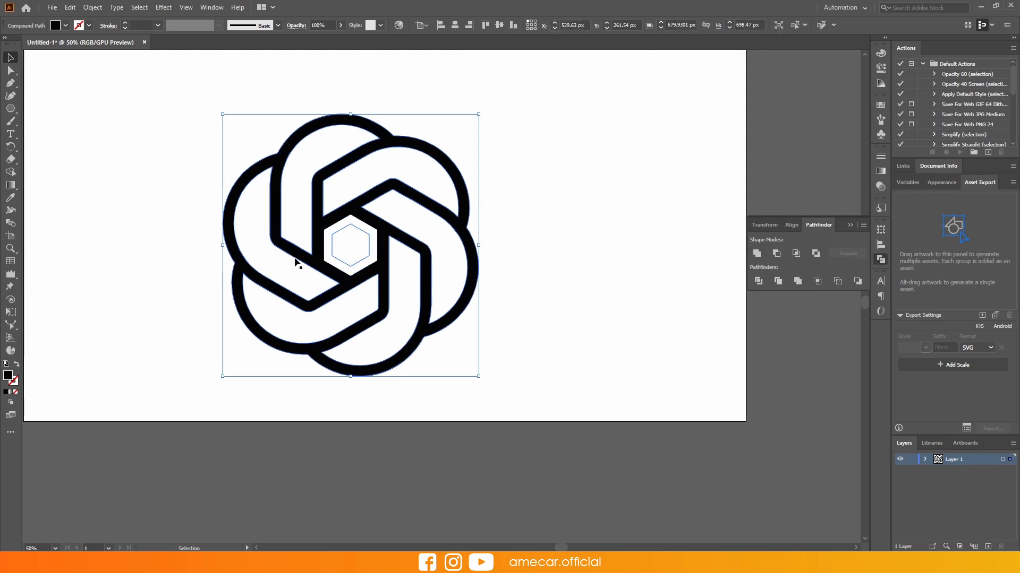
# Remove the small white hexagon inside the logo's centre opening with Shape Builder.
pyautogui.click(538, 309)
pyautogui.scroll(1, 400, 269)
pyautogui.moveTo(583, 419); pyautogui.dragTo(117, 59)
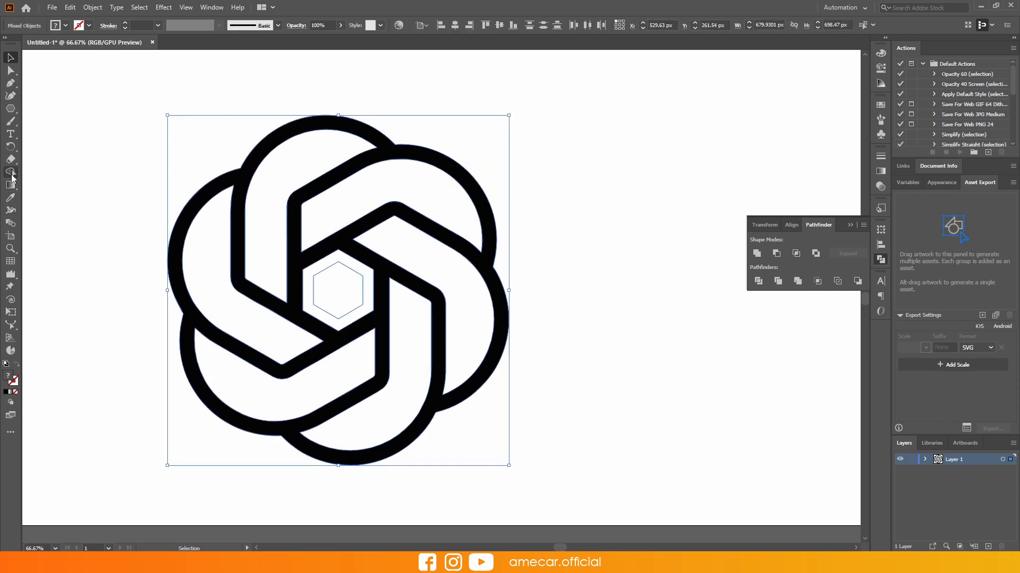
pyautogui.click(10, 173)
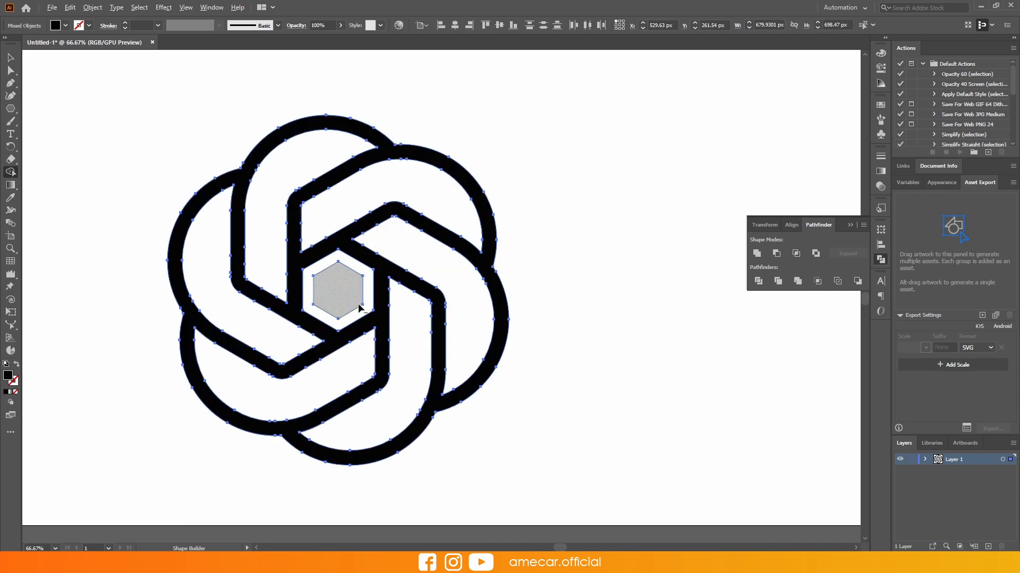
pyautogui.moveTo(361, 274); pyautogui.dragTo(340, 305)
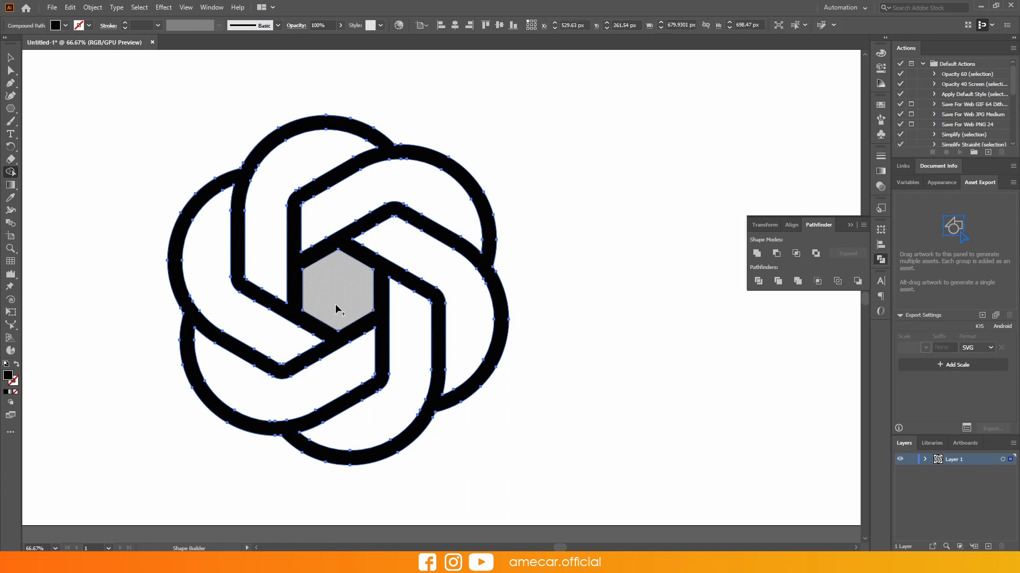
pyautogui.click(9, 60)
pyautogui.hotkey('ctrl', '-')
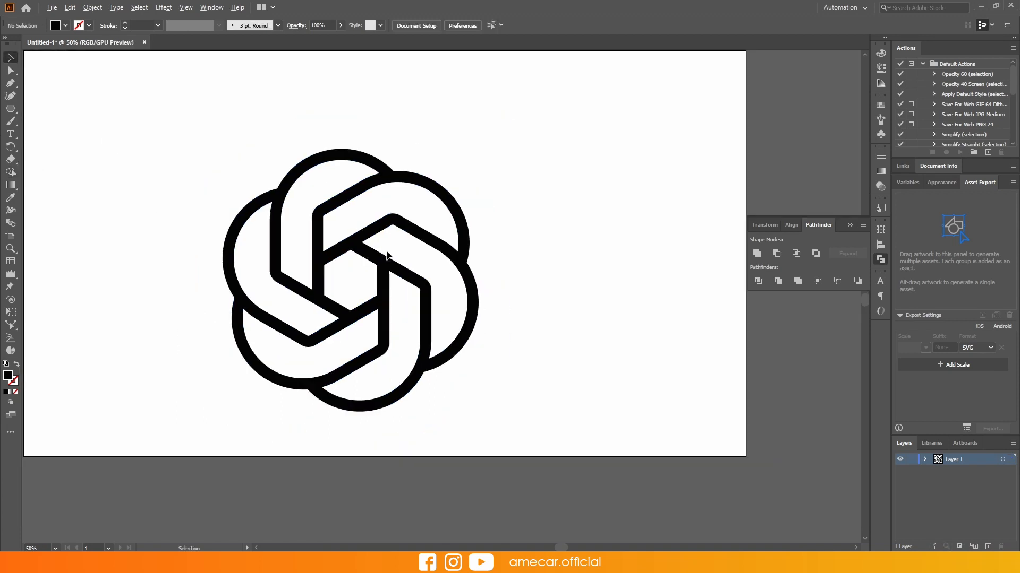
pyautogui.click(93, 7)
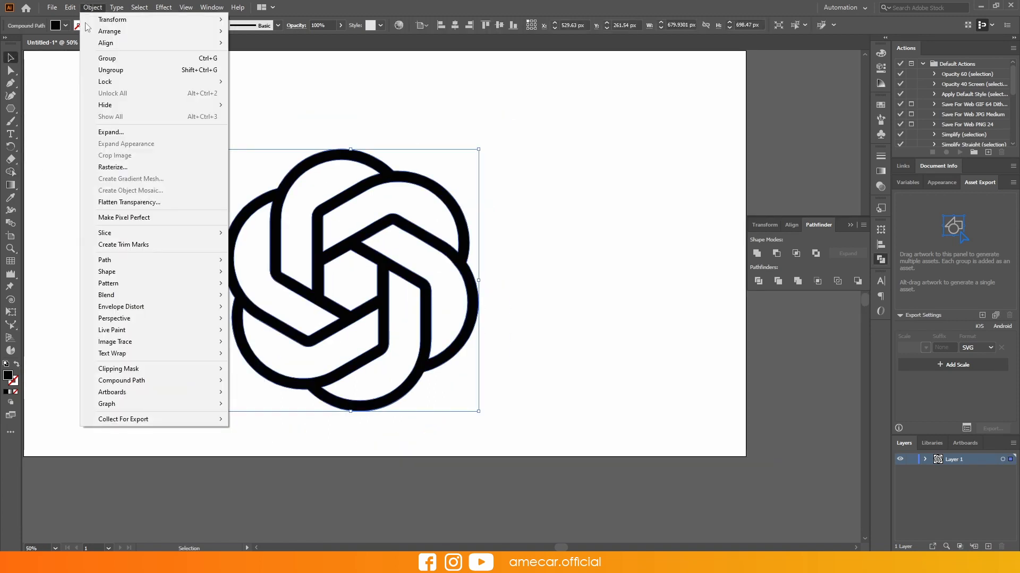
pyautogui.moveTo(211, 262)
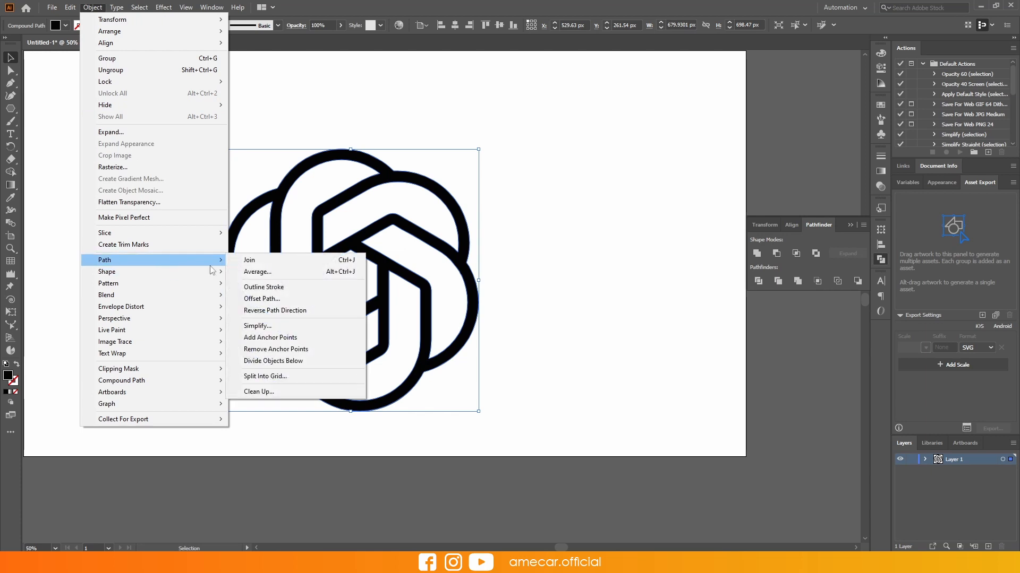
pyautogui.click(330, 300)
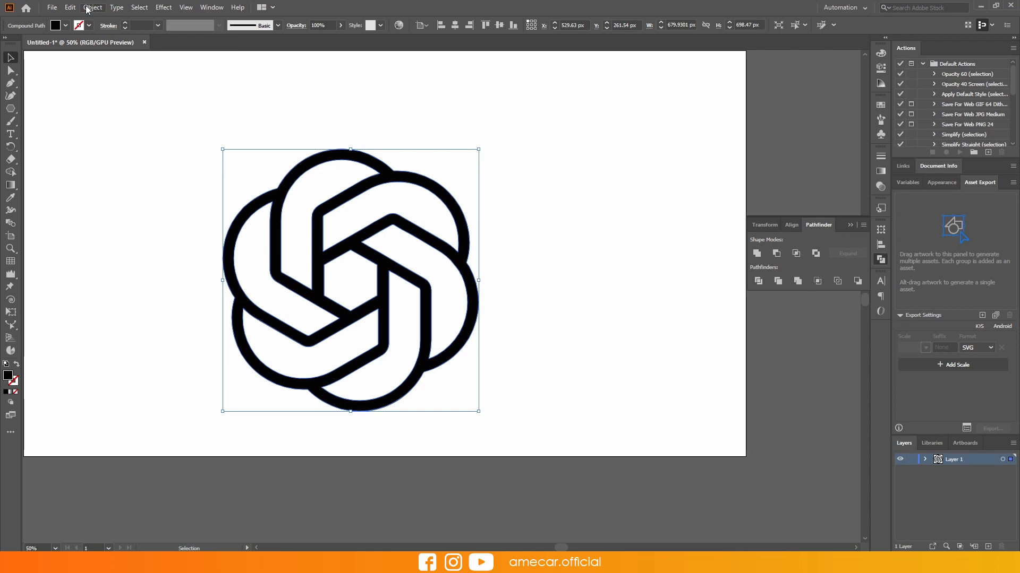
# Offset the united logo outline's path by 9 px with miter joins, previewing the thickness.
pyautogui.click(92, 7)
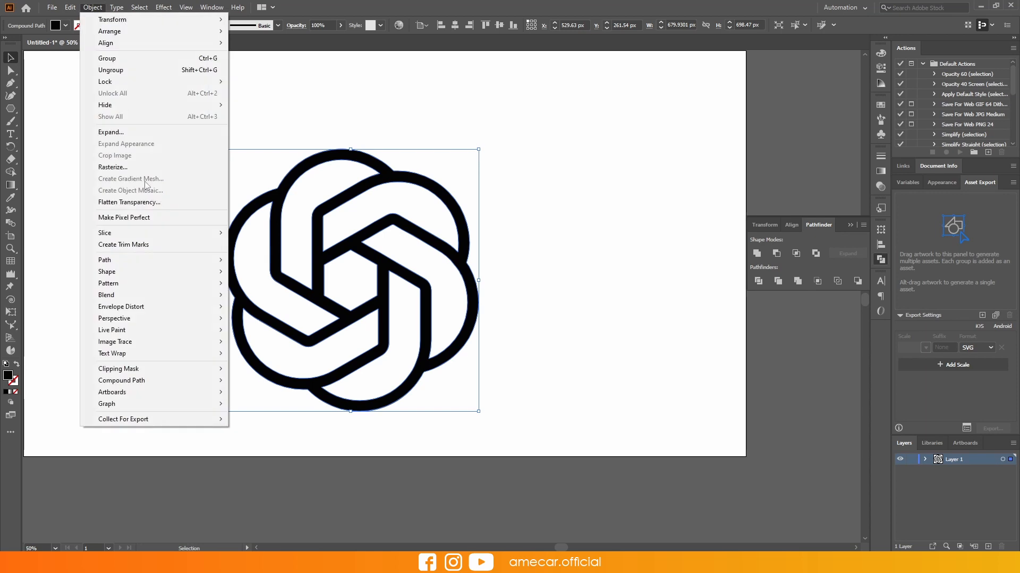
pyautogui.moveTo(149, 261)
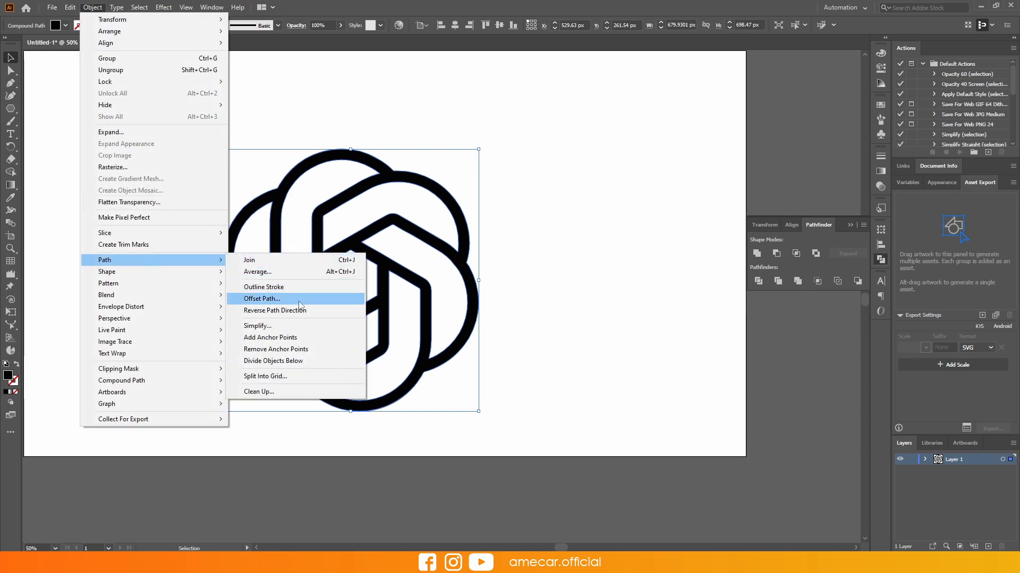
pyautogui.click(326, 300)
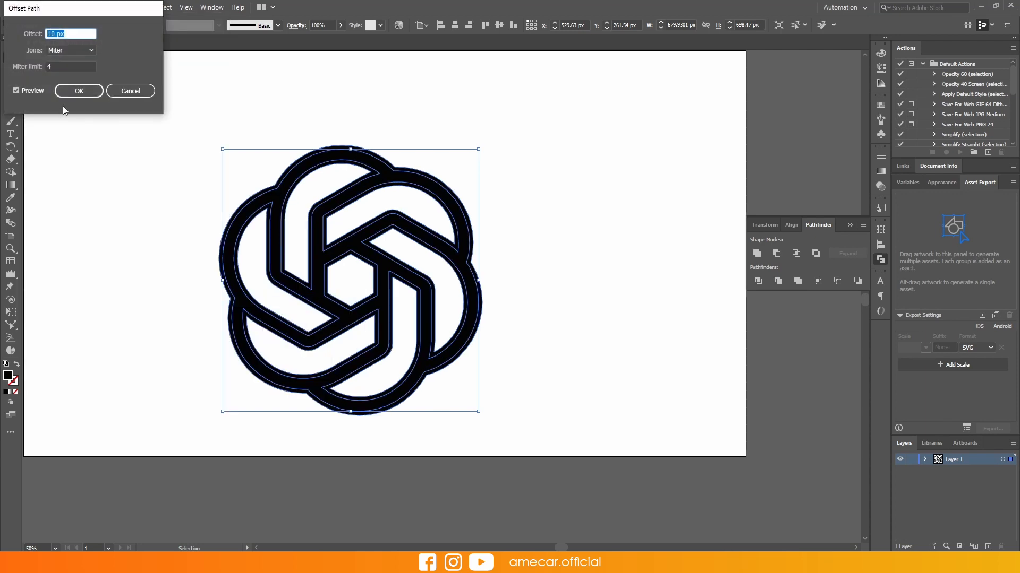
pyautogui.press('Down')
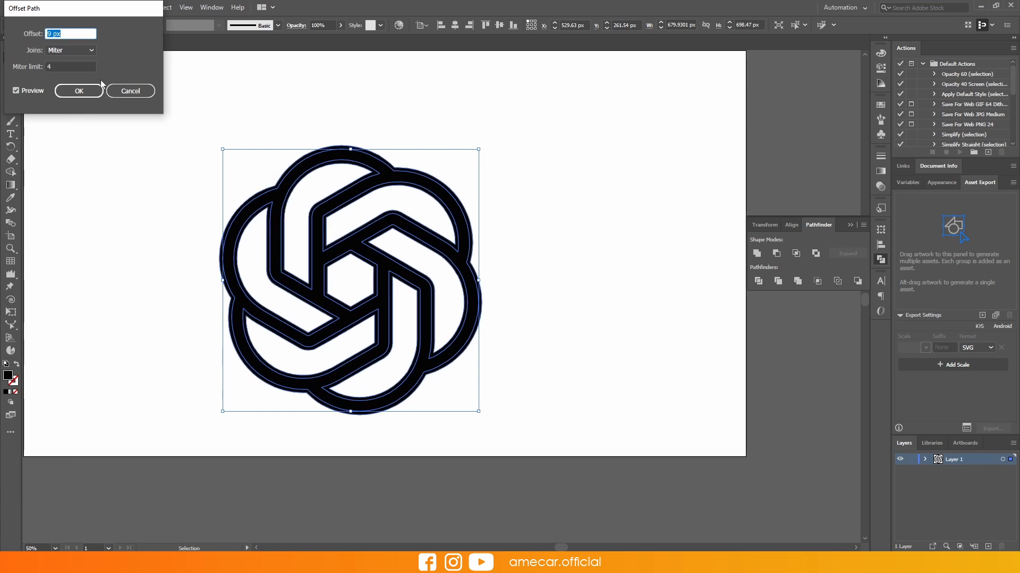
pyautogui.click(15, 91)
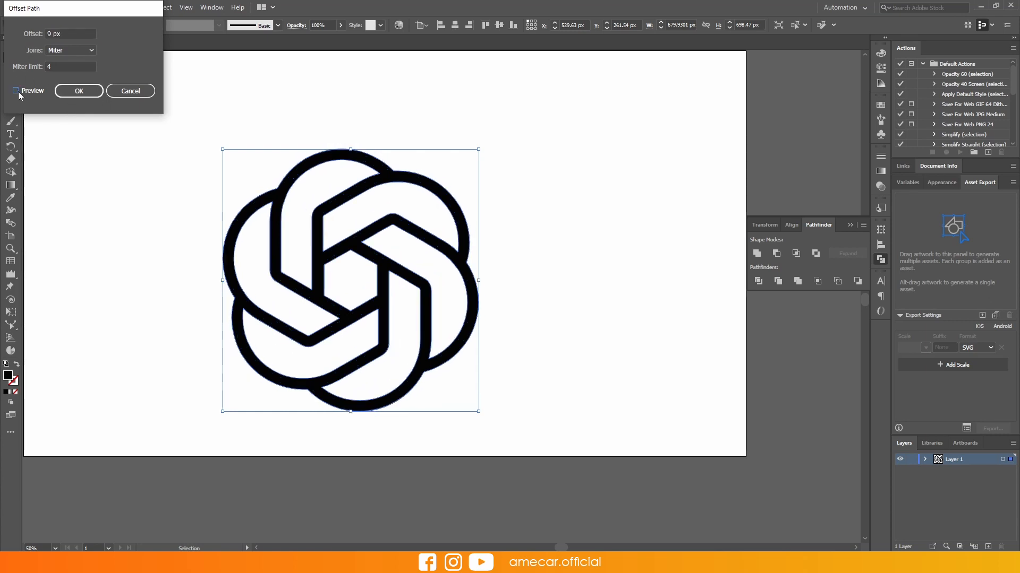
pyautogui.click(25, 91)
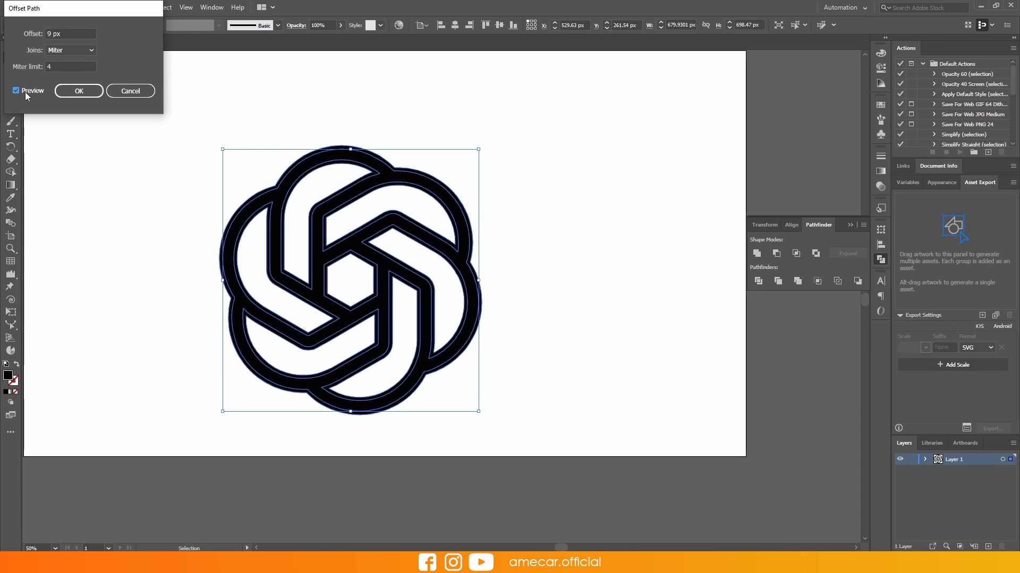
pyautogui.click(68, 94)
pyautogui.click(539, 136)
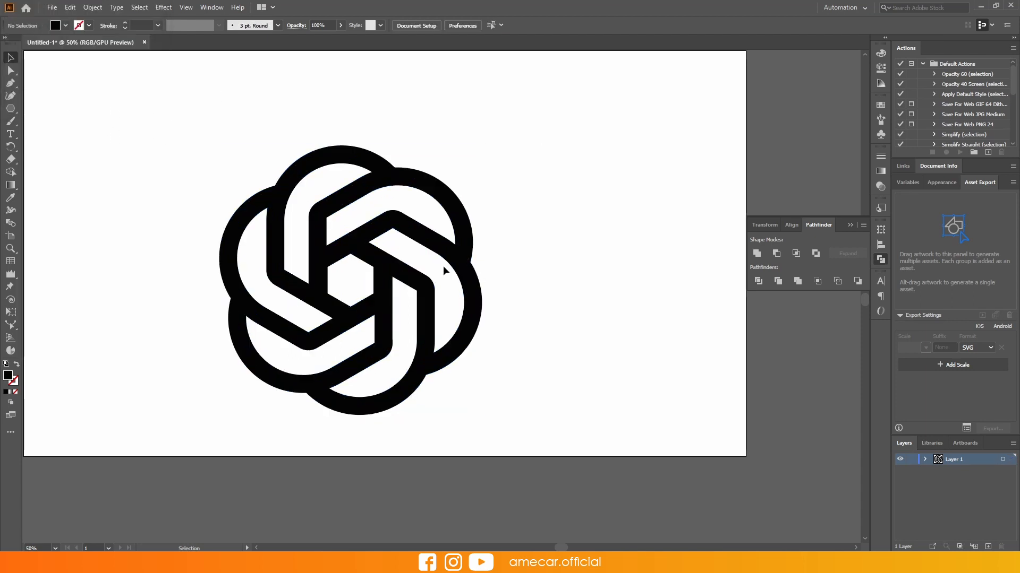
# Move the original thinner outline off the thickened logo and delete it.
pyautogui.moveTo(446, 260); pyautogui.dragTo(611, 159)
pyautogui.press('Delete')
pyautogui.moveTo(552, 423); pyautogui.dragTo(177, 157)
pyautogui.click(671, 352)
pyautogui.scroll(-2, 390, 314)
# Fill the thickened logo with the green colour #169E67.
pyautogui.click(405, 311)
pyautogui.scroll(2, 404, 311)
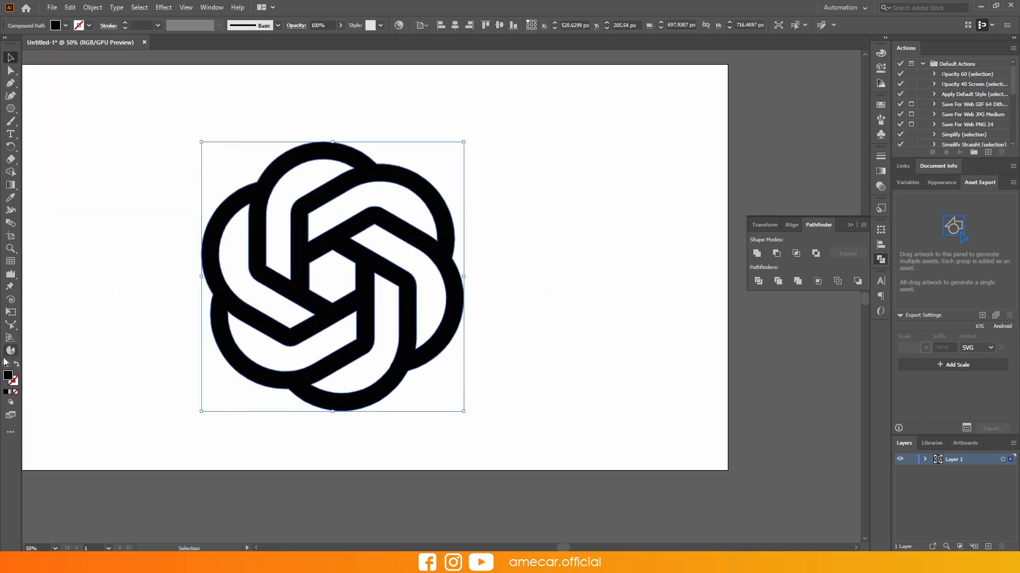
pyautogui.doubleClick(8, 377)
pyautogui.click(166, 125)
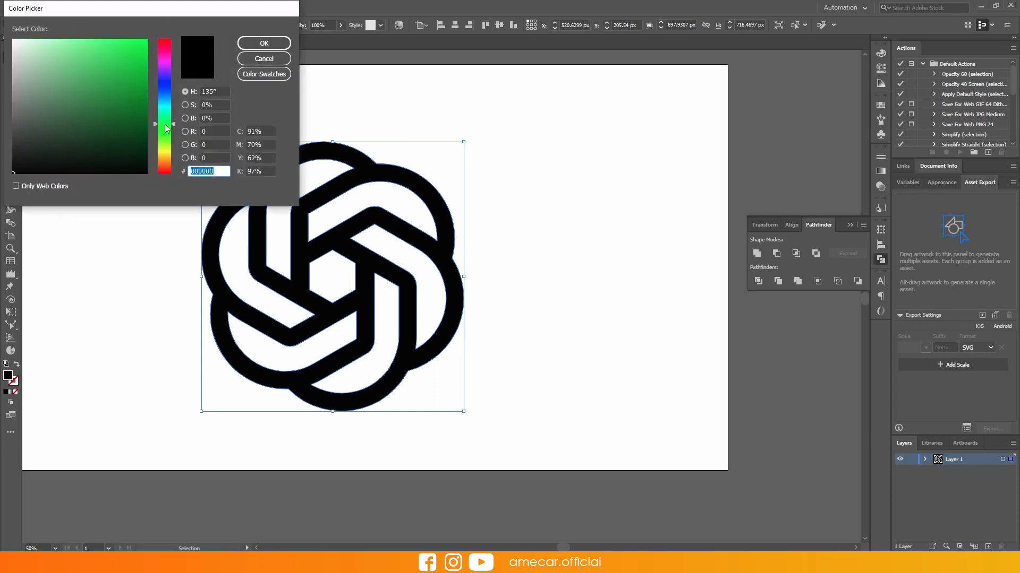
pyautogui.moveTo(138, 89)
pyautogui.mouseDown()
pyautogui.moveTo(146, 98)
pyautogui.moveTo(128, 90)
pyautogui.mouseUp()
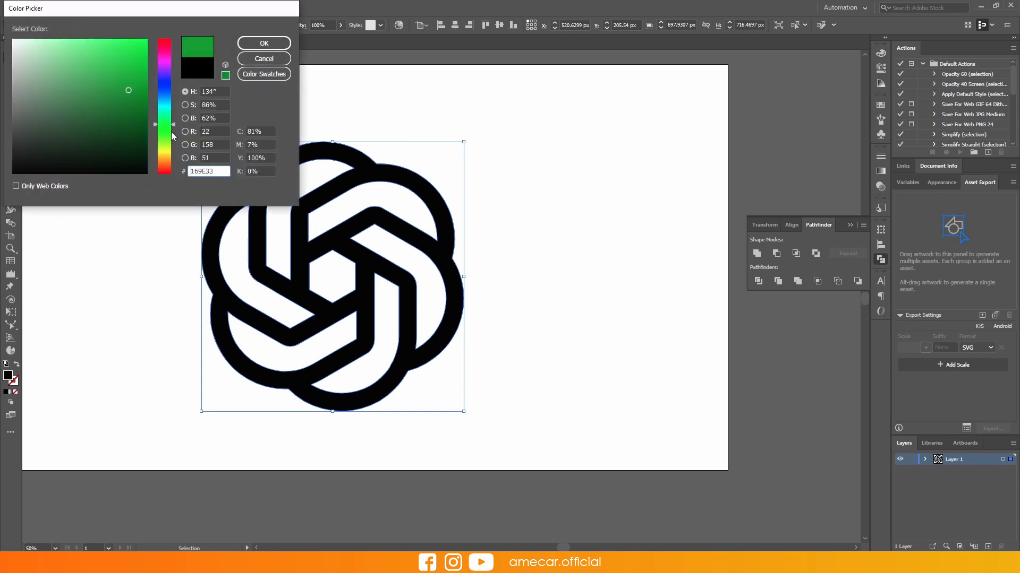
pyautogui.moveTo(167, 124); pyautogui.dragTo(165, 118)
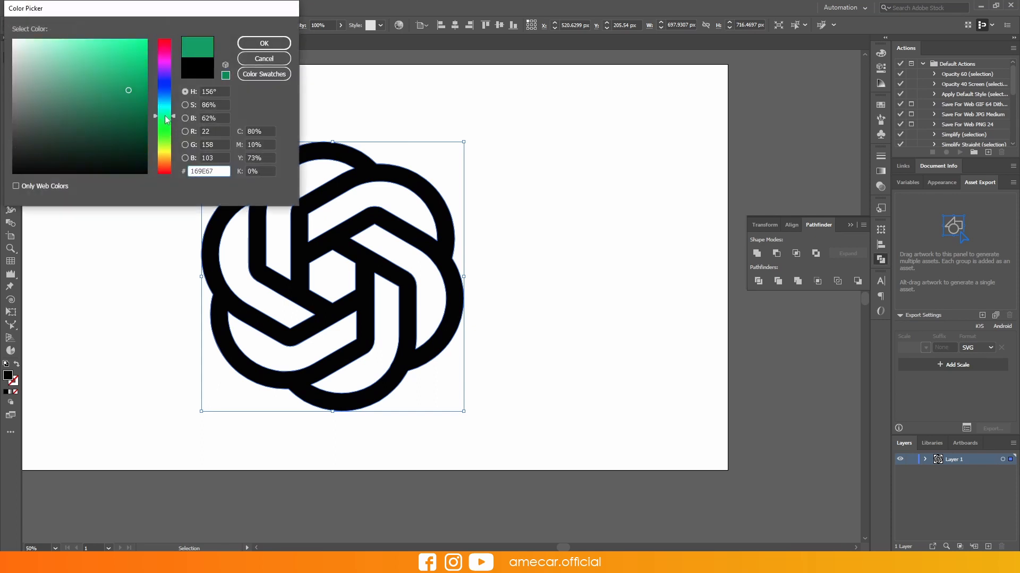
pyautogui.click(264, 43)
pyautogui.click(536, 265)
# Draw a 1443 × 981 px rectangle around the logo, fill it with black #000000, and send it to the back.
pyautogui.moveTo(11, 109); pyautogui.dragTo(625, 450)
pyautogui.doubleClick(8, 376)
pyautogui.write('000000')
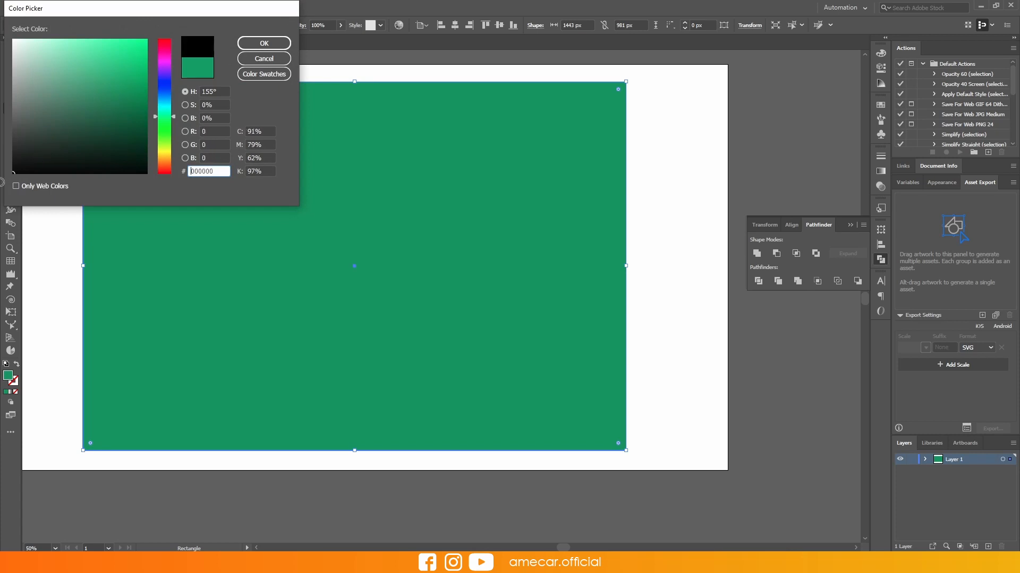
pyautogui.click(274, 45)
pyautogui.hotkey('ctrl', 'shift', '[')
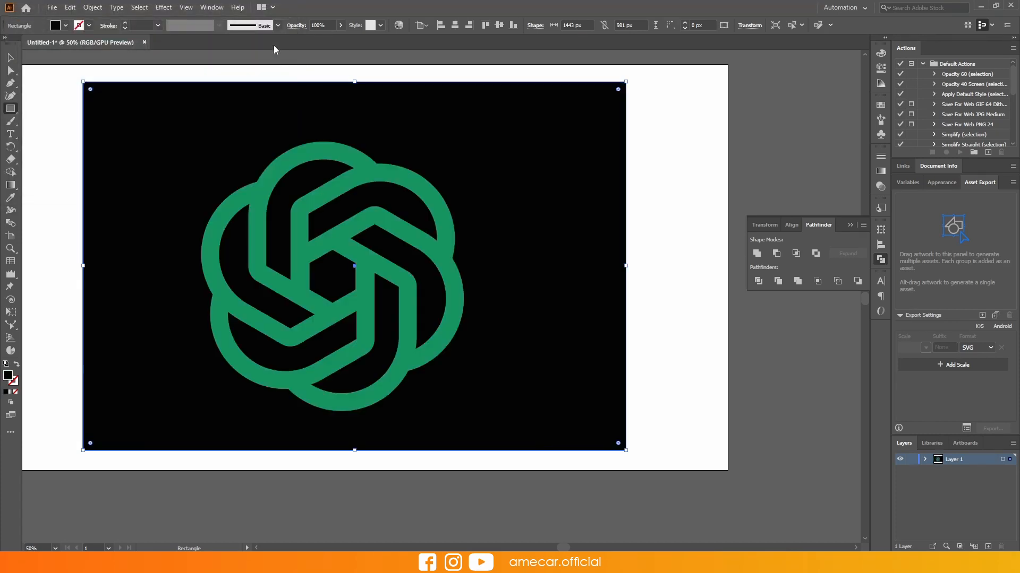